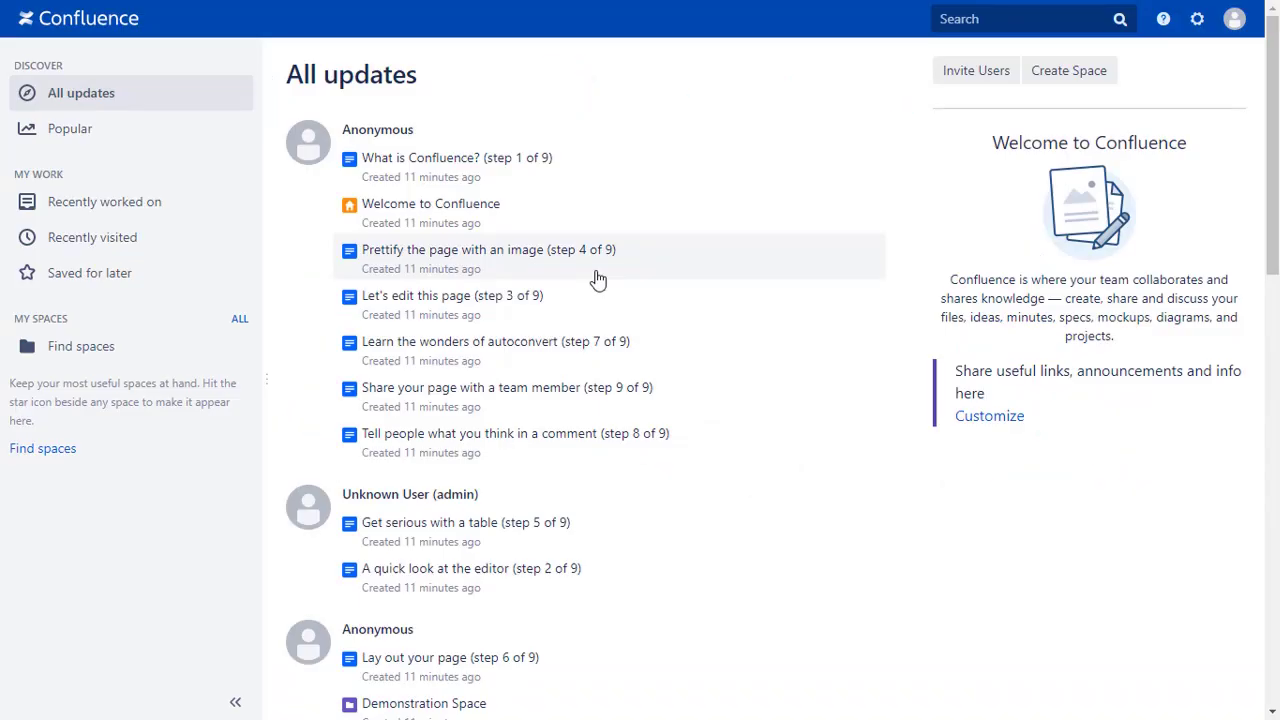
- Search the Marketplace for 'oauth sso' and install the miniOrange OAuth/OIDC for Confluence SSO app on free trial
{"action": "left_click", "coordinate": [1200, 24]}
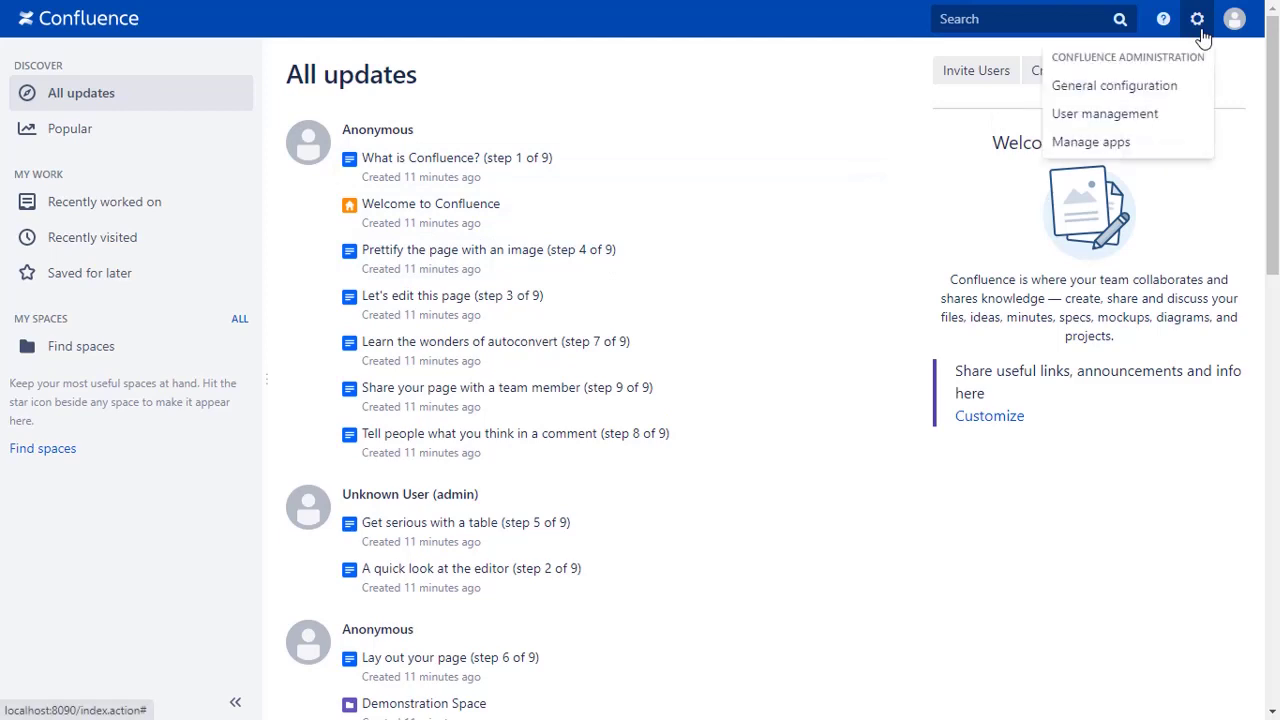
{"action": "left_click", "coordinate": [1130, 146]}
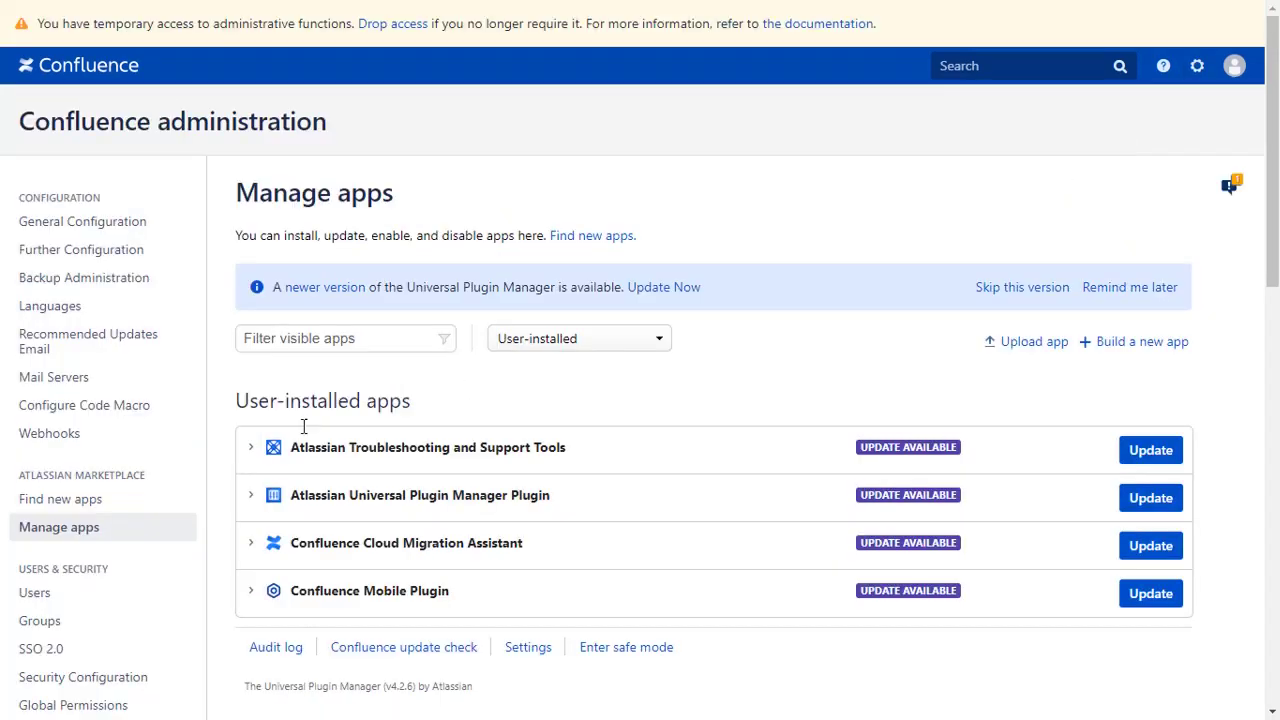
{"action": "left_click", "coordinate": [100, 504]}
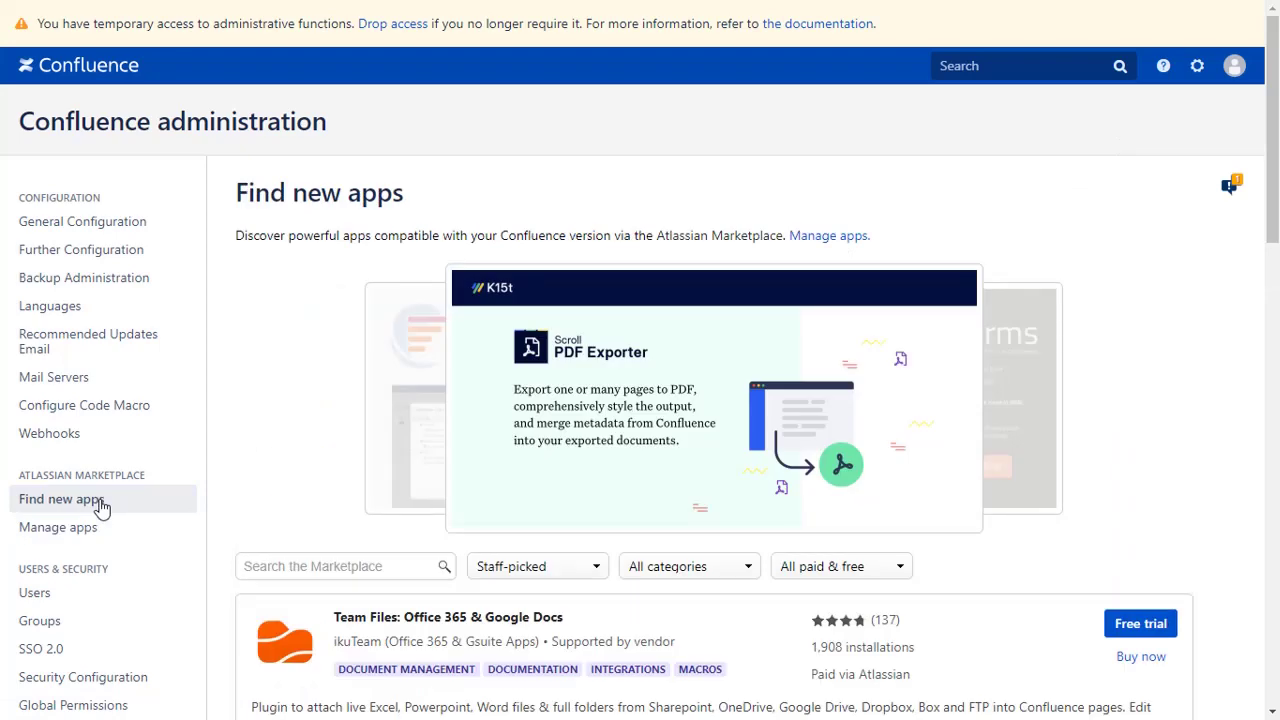
{"action": "left_click", "coordinate": [270, 565]}
{"action": "type", "text": "oauth sso"}
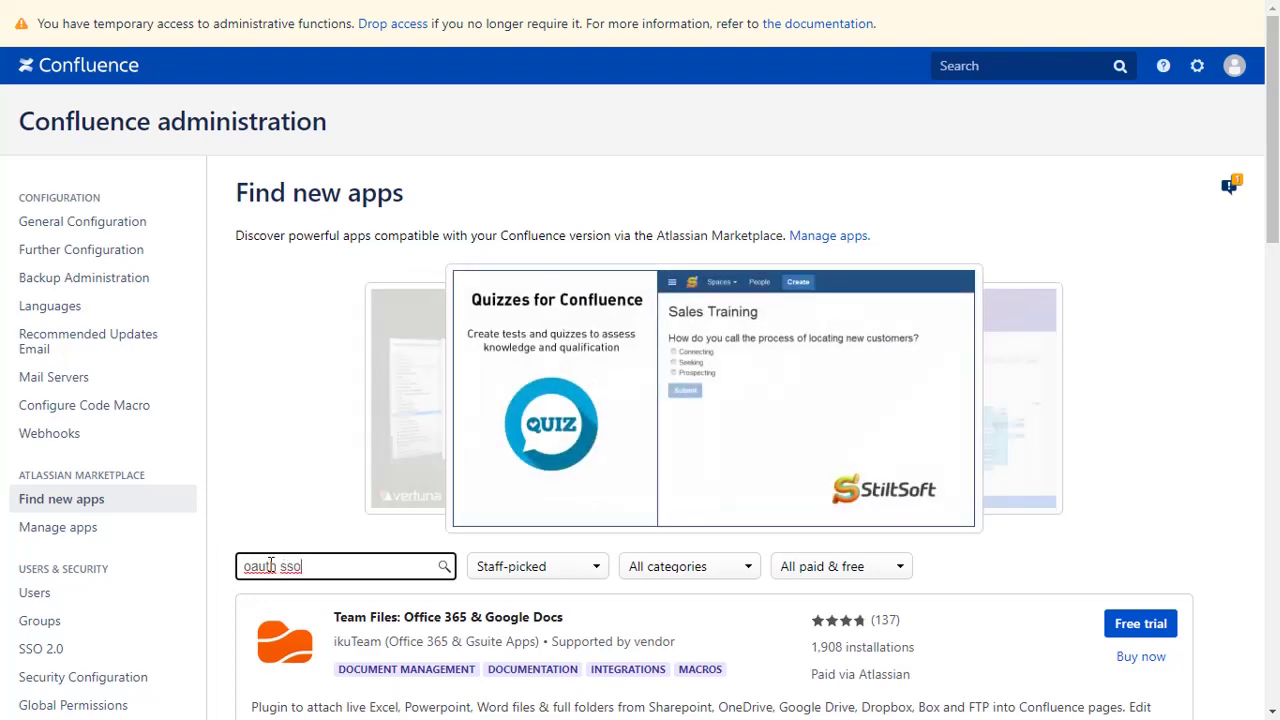
{"action": "key", "text": "Return"}
{"action": "scroll", "coordinate": [270, 565], "scroll_direction": "down", "scroll_amount": 1}
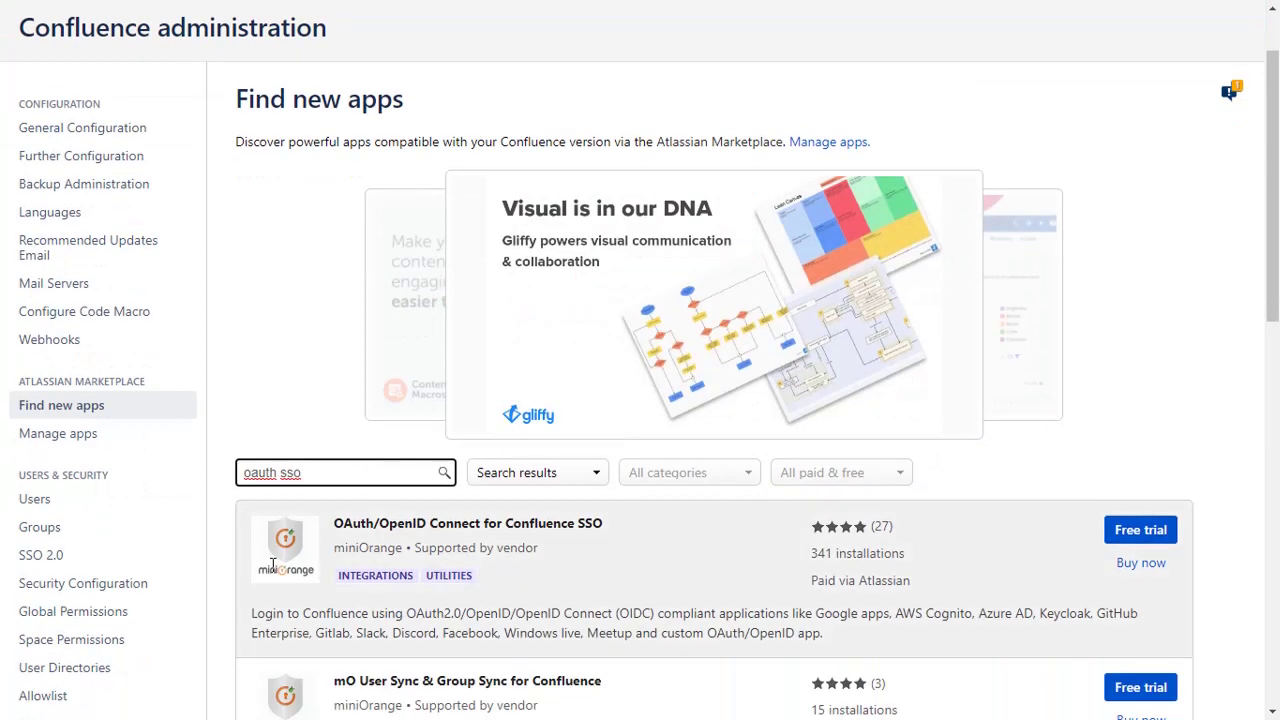
{"action": "left_click", "coordinate": [1120, 533]}
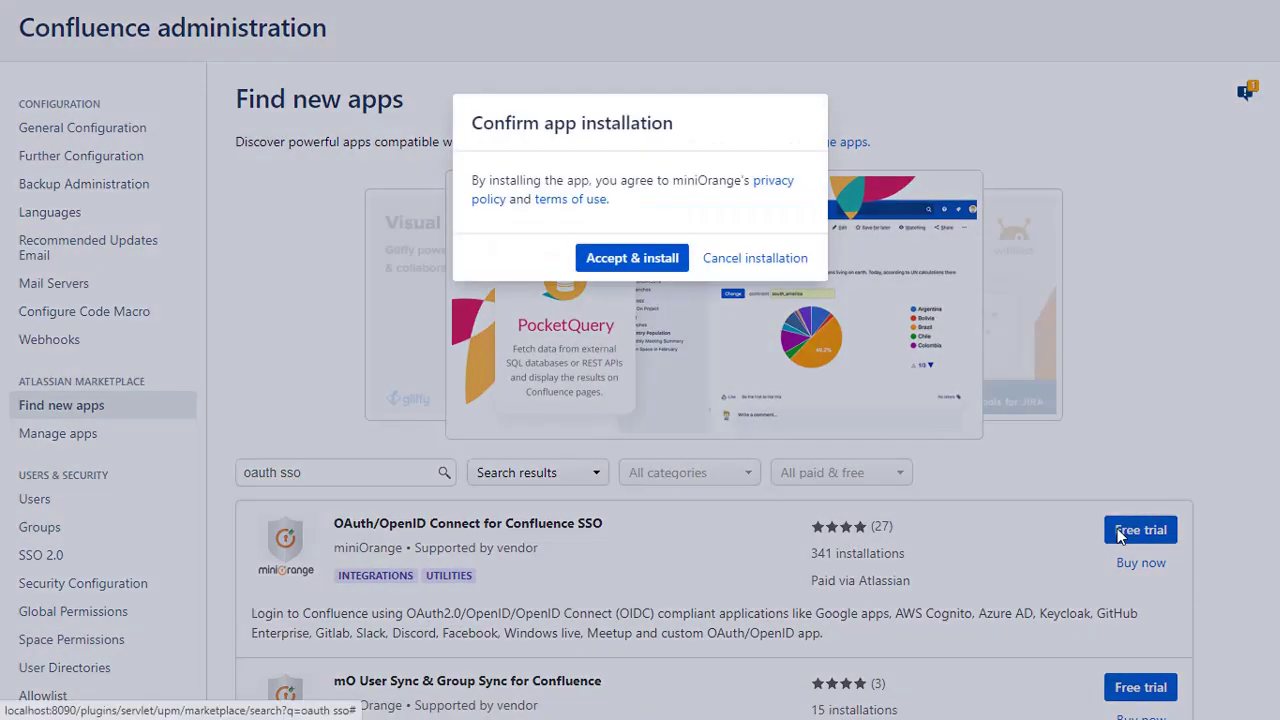
{"action": "left_click", "coordinate": [645, 262]}
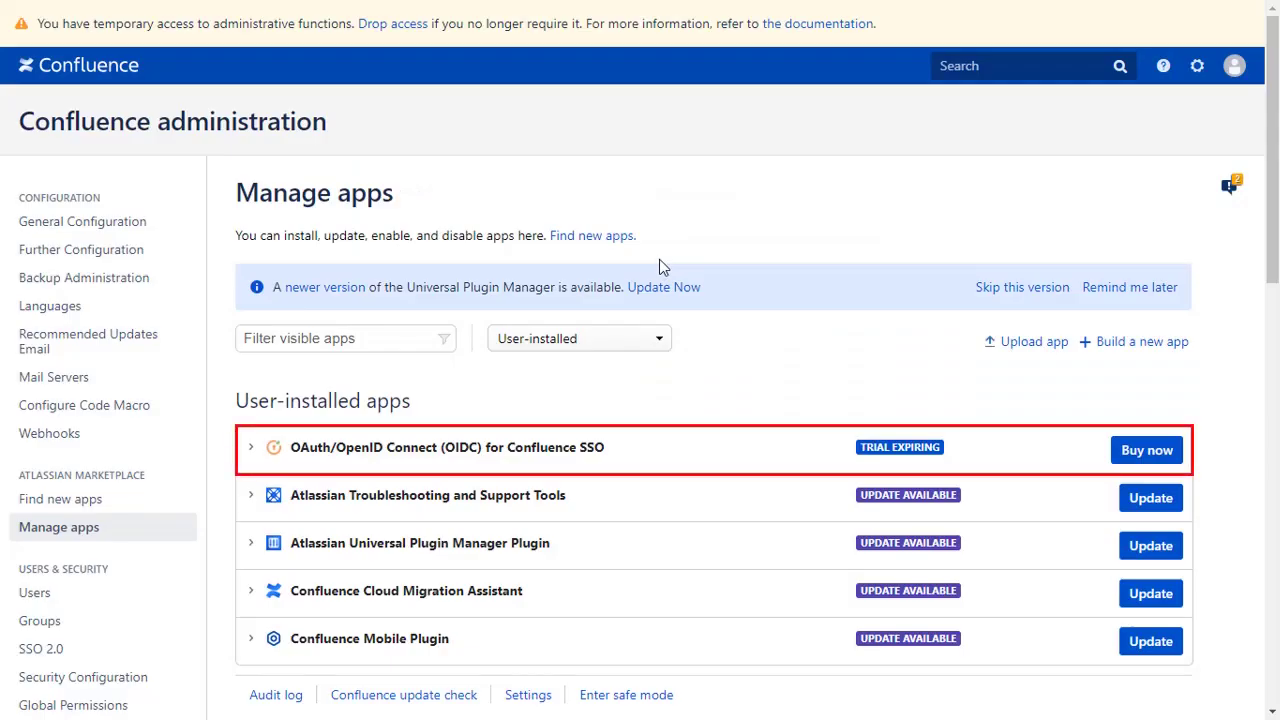
- In miniOrange OAuth Client, keep Azure AD as the selected application and open its setup guide
{"action": "scroll", "coordinate": [659, 267], "scroll_direction": "down", "scroll_amount": 6}
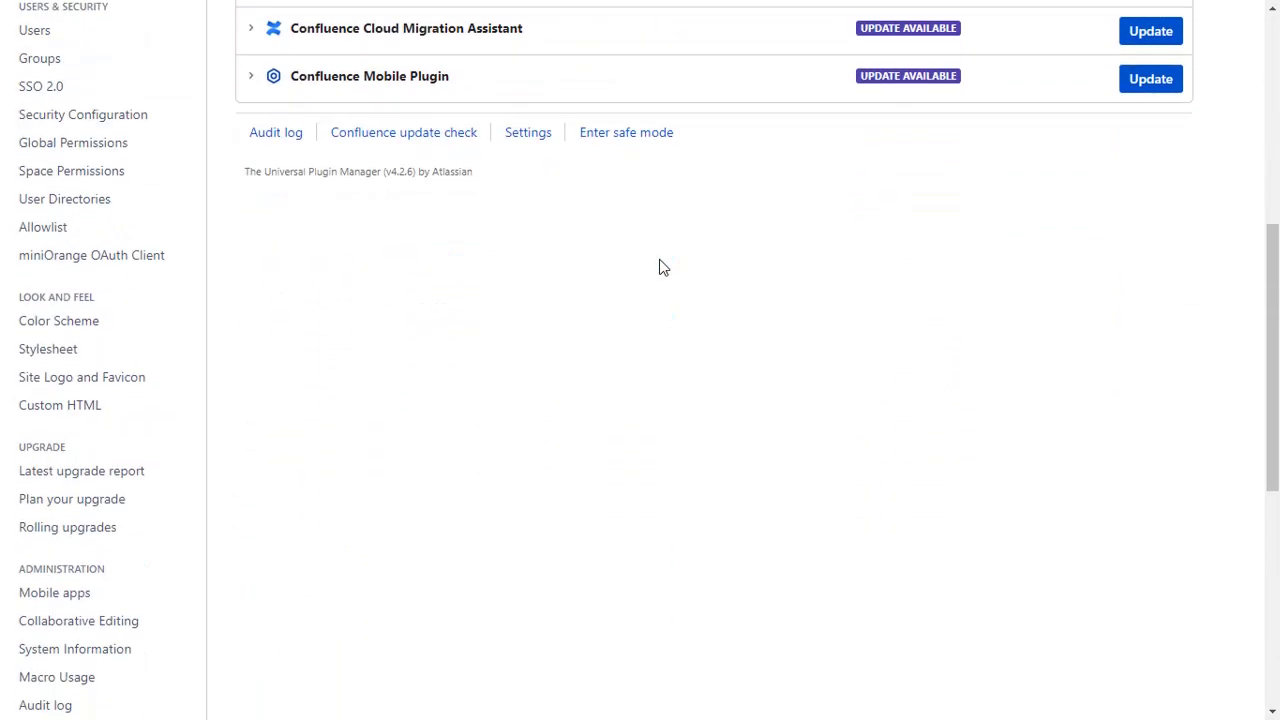
{"action": "left_click", "coordinate": [165, 262]}
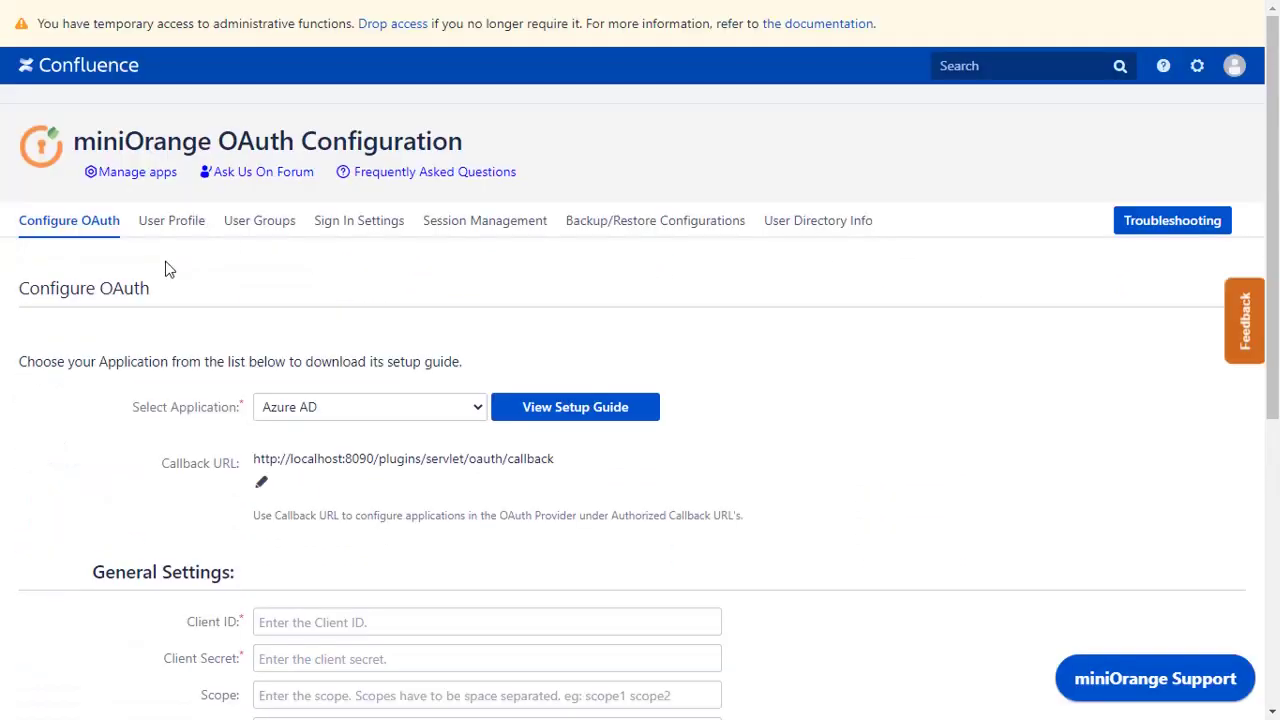
{"action": "scroll", "coordinate": [166, 266], "scroll_direction": "down", "scroll_amount": 3}
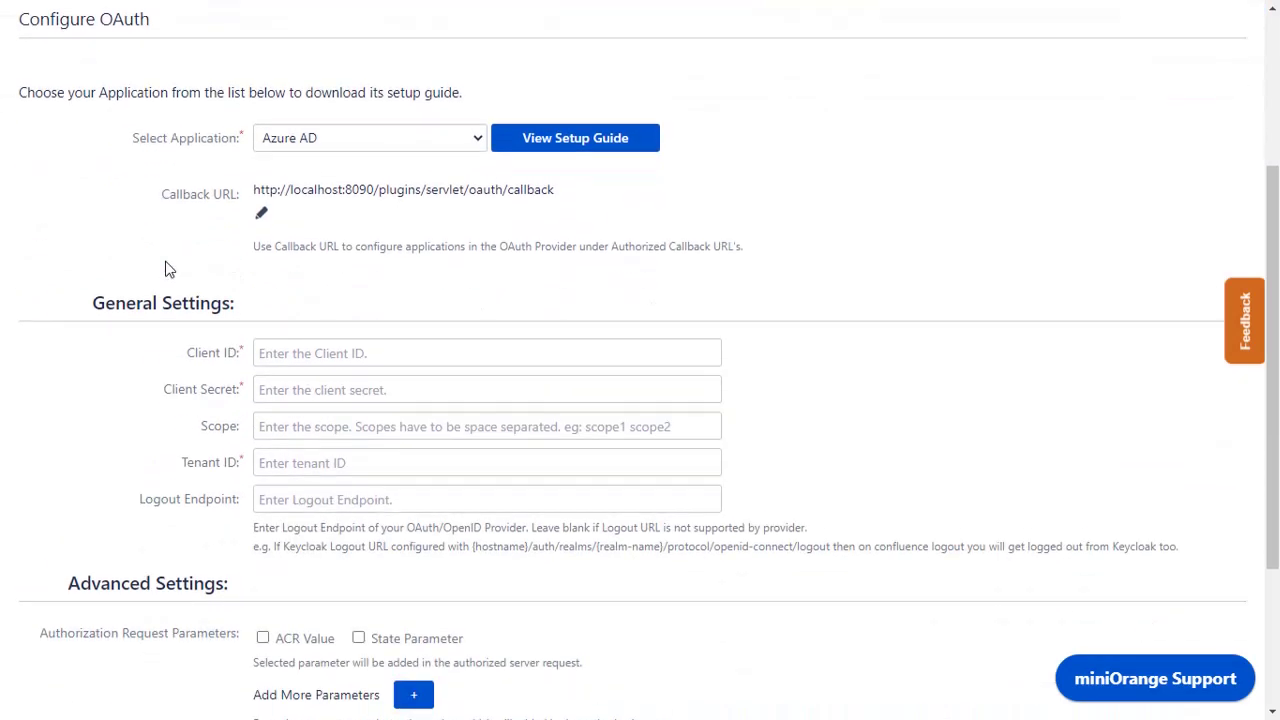
{"action": "left_click", "coordinate": [292, 130]}
{"action": "left_click", "coordinate": [293, 135]}
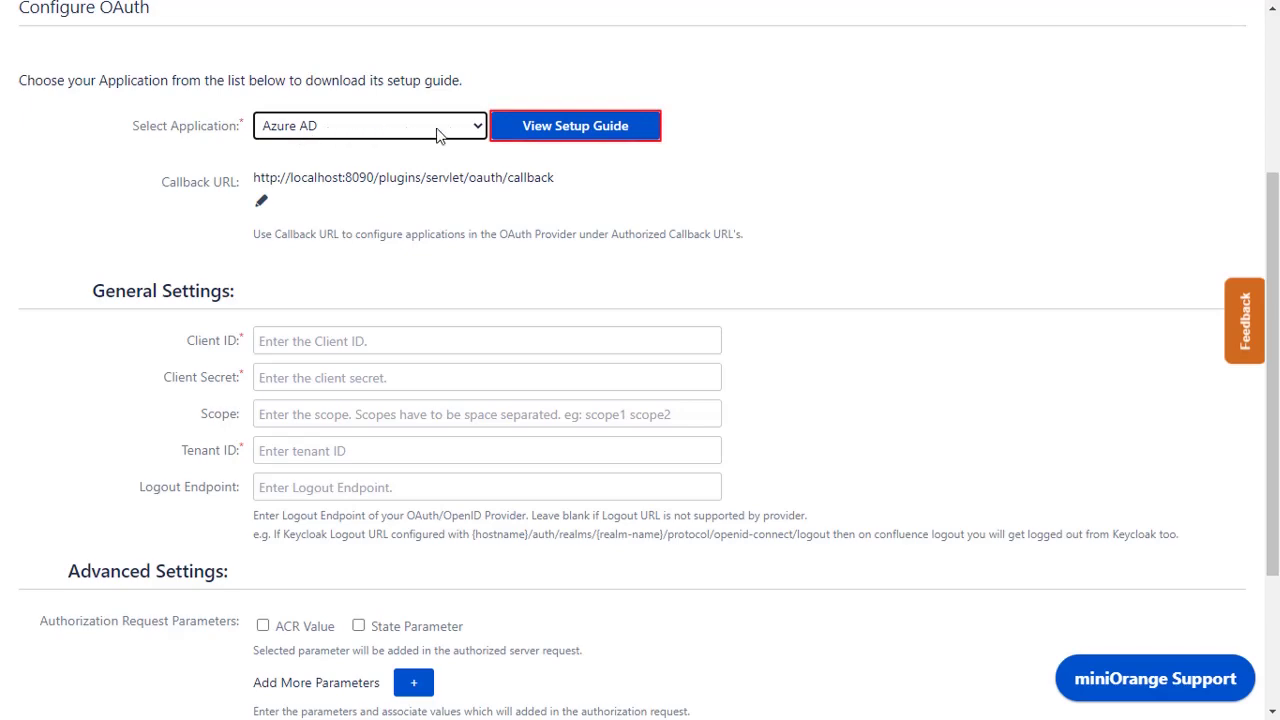
{"action": "left_click", "coordinate": [539, 139]}
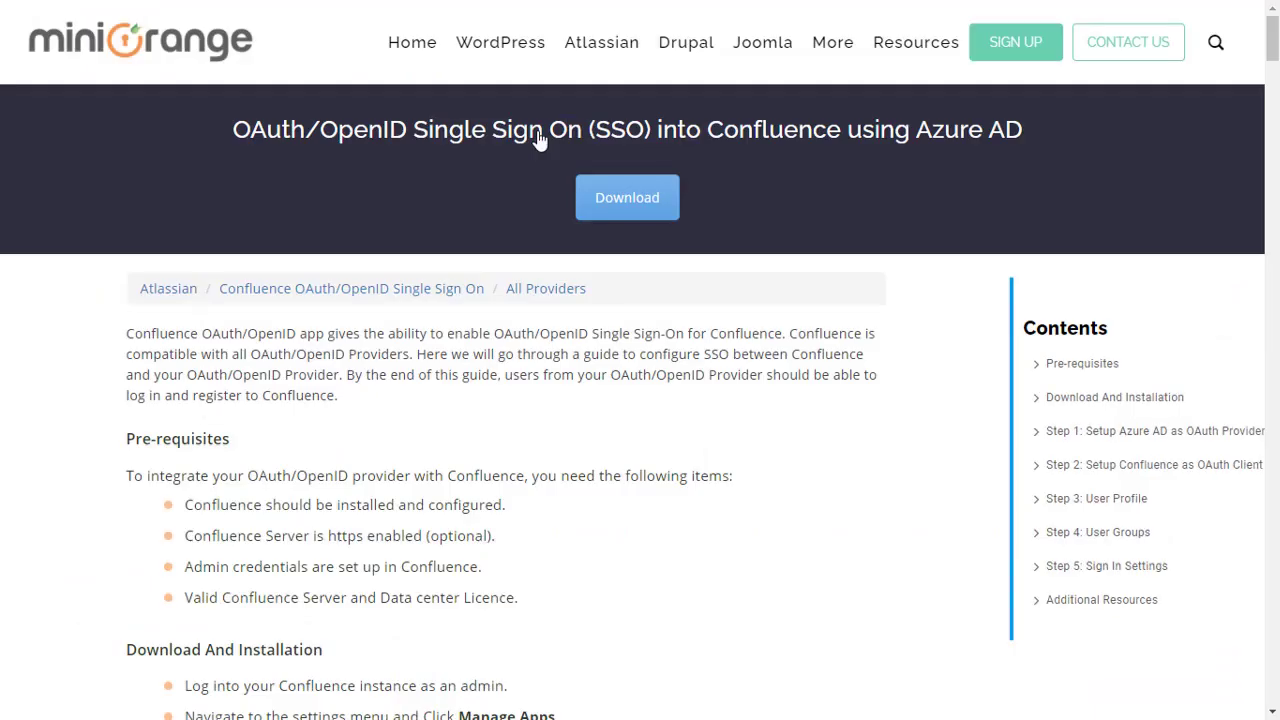
- Scroll the guide down to Step 1: Setup Azure AD as OAuth Provider
{"action": "scroll", "coordinate": [787, 572], "scroll_direction": "down", "scroll_amount": 10}
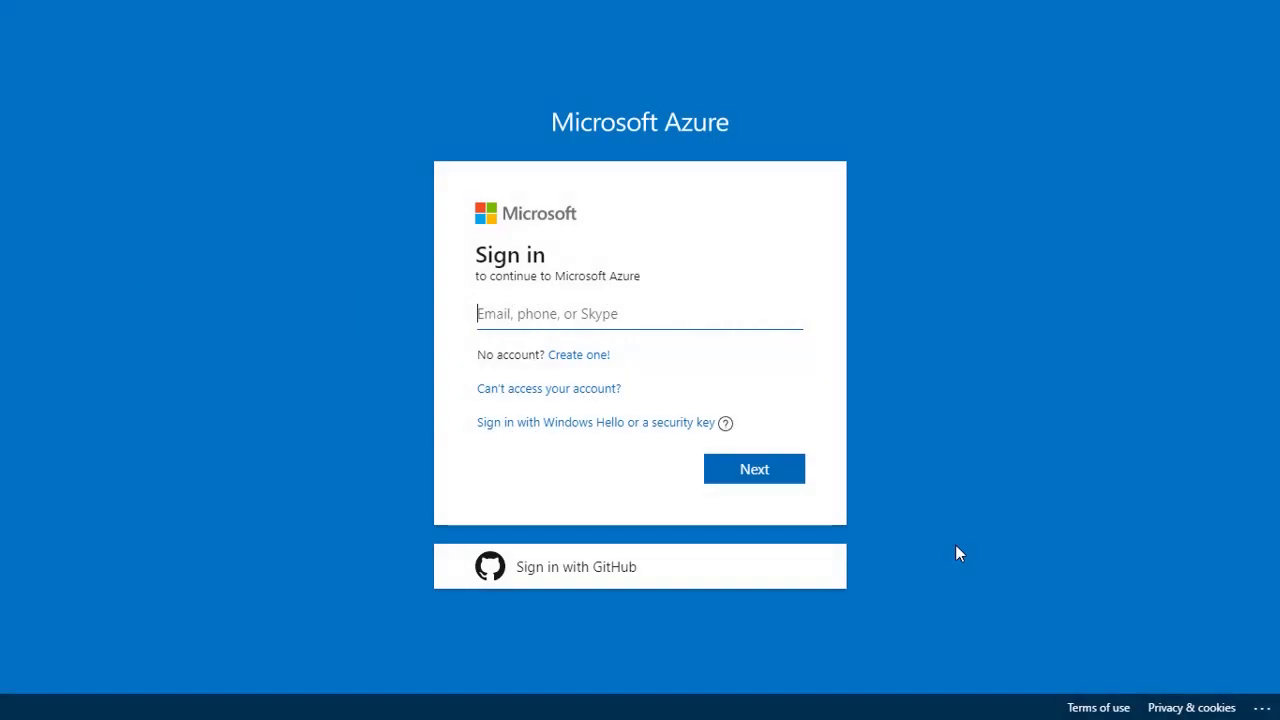
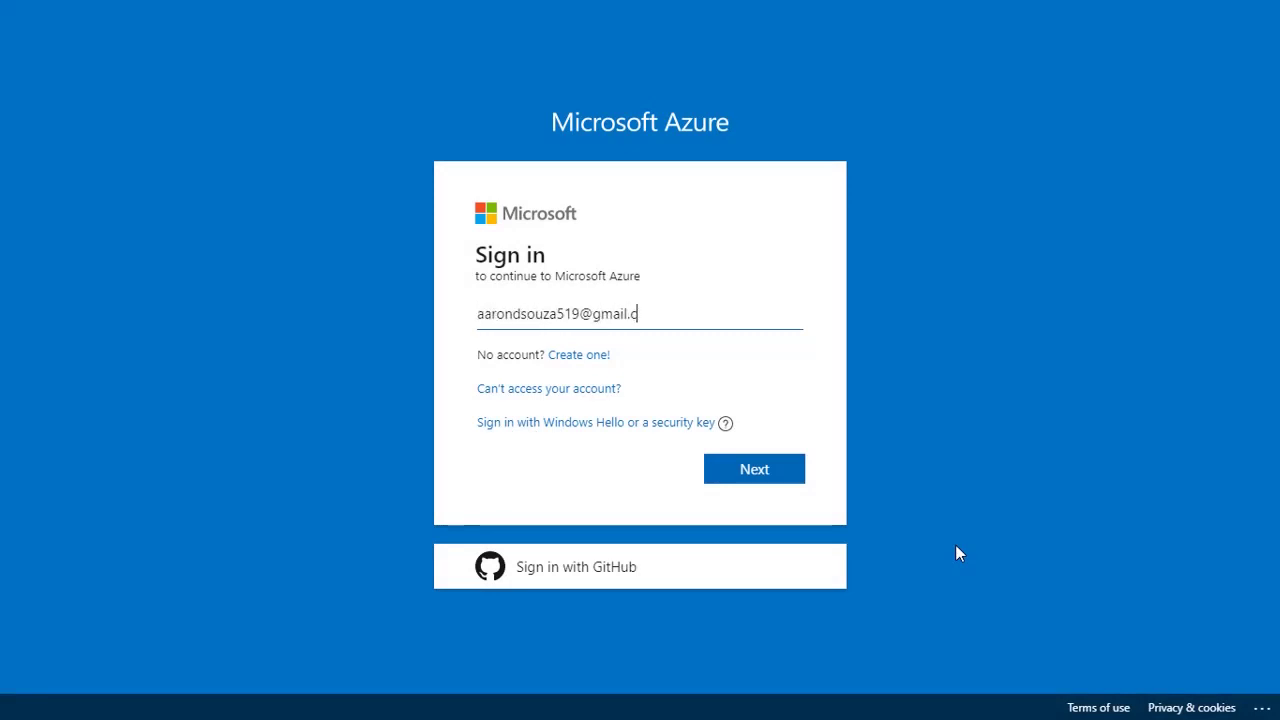
- Sign in to Azure with the account email and password, then open Default Directory's App registrations
{"action": "left_click", "coordinate": [763, 483]}
{"action": "type", "text": "****"}
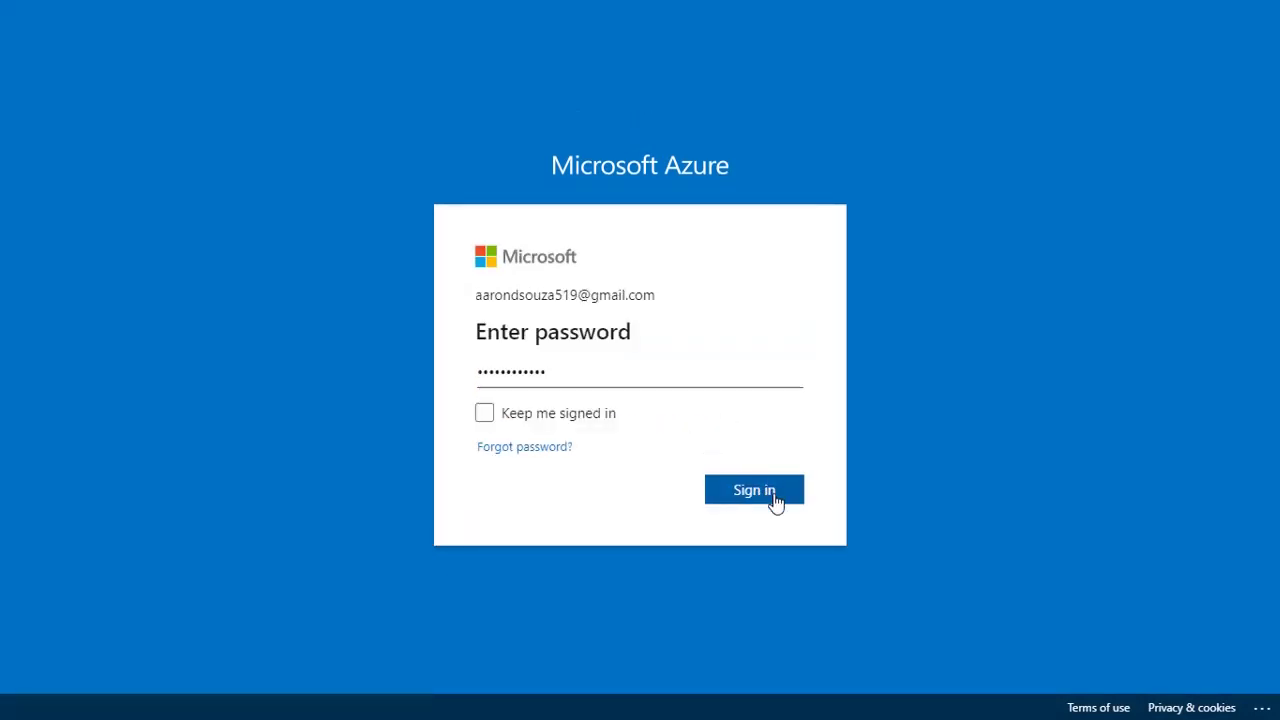
{"action": "left_click", "coordinate": [771, 495]}
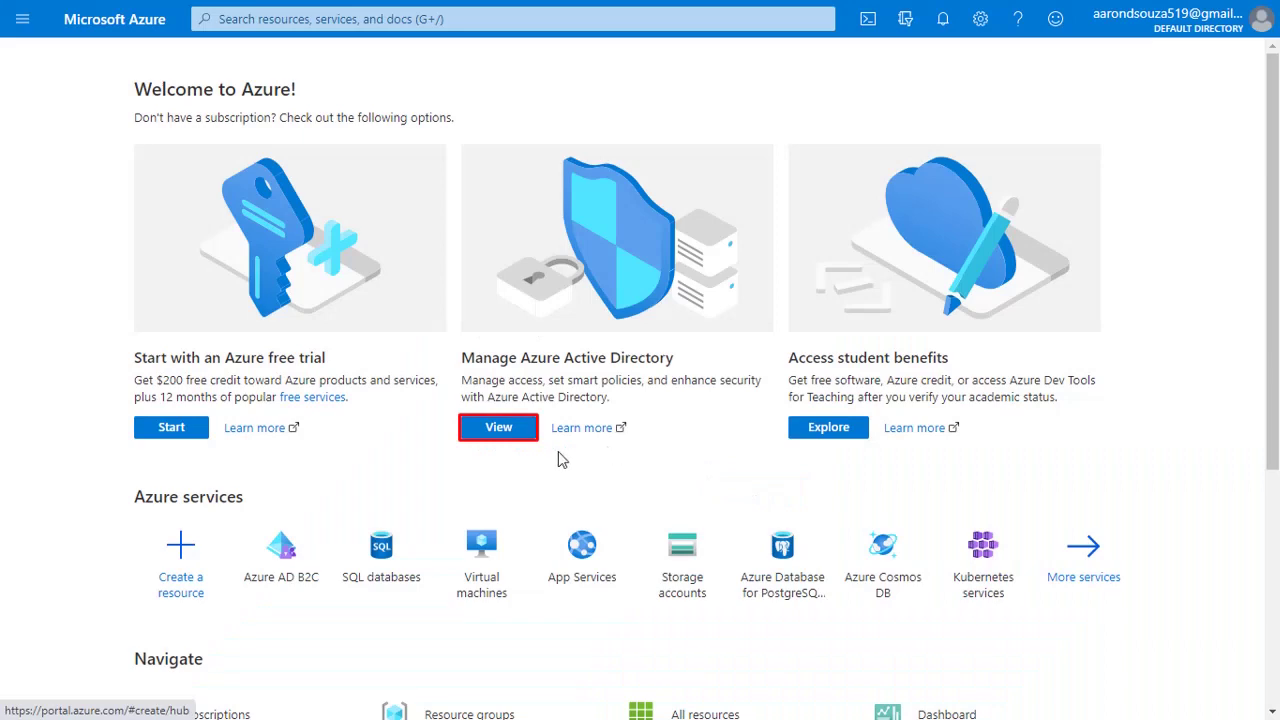
{"action": "left_click", "coordinate": [520, 430]}
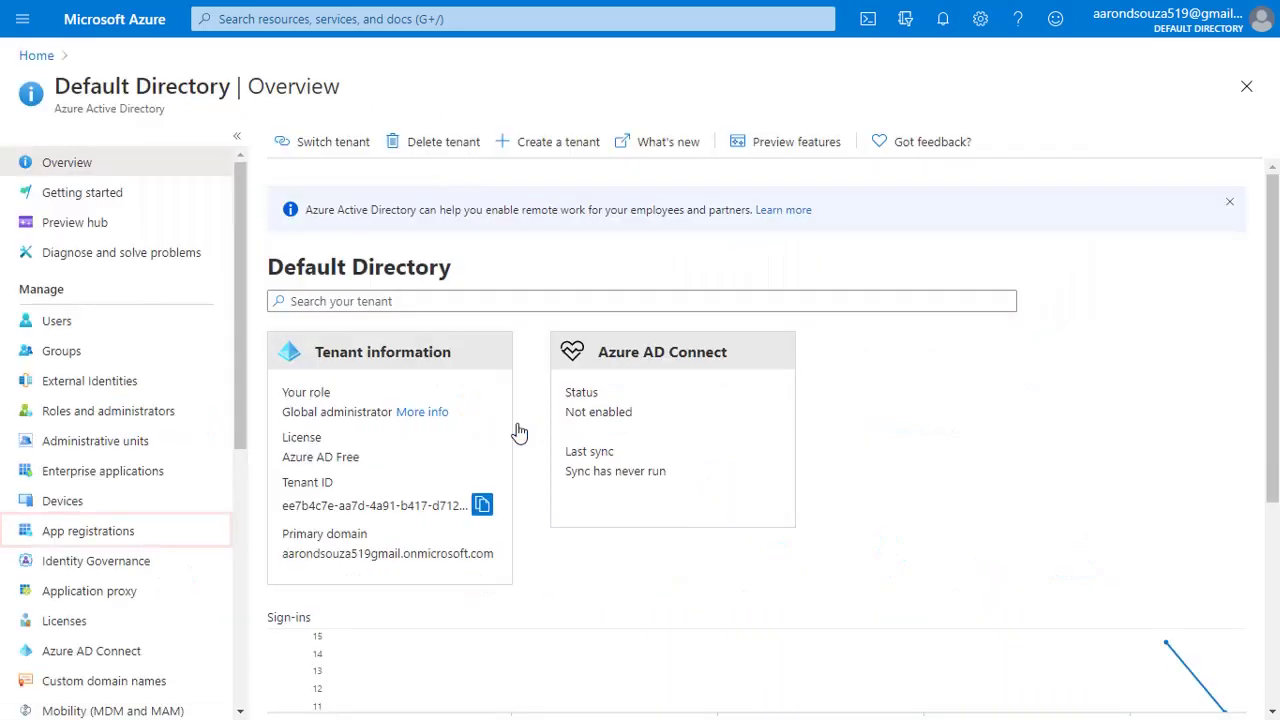
{"action": "left_click", "coordinate": [139, 538]}
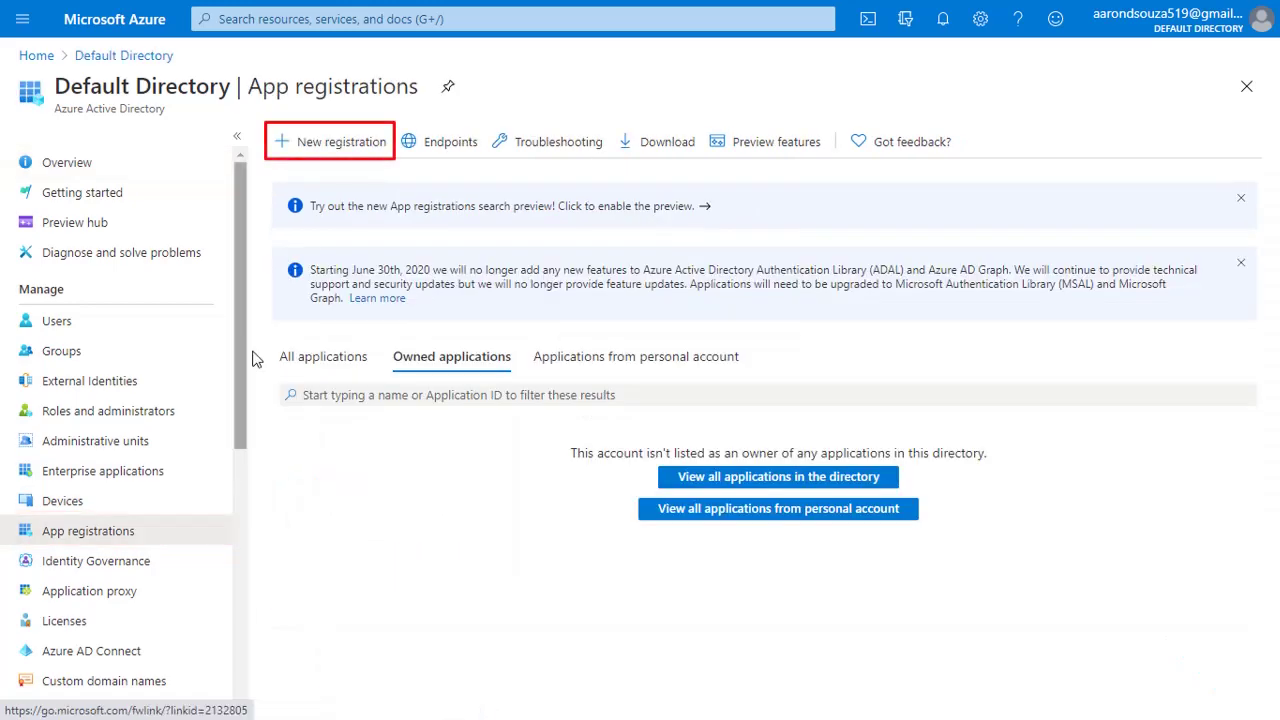
- Register a new Azure app 'Confluence OAuth' using Confluence's callback URL as the redirect URI
{"action": "left_click", "coordinate": [336, 146]}
{"action": "type", "text": "Confluence OAuth"}
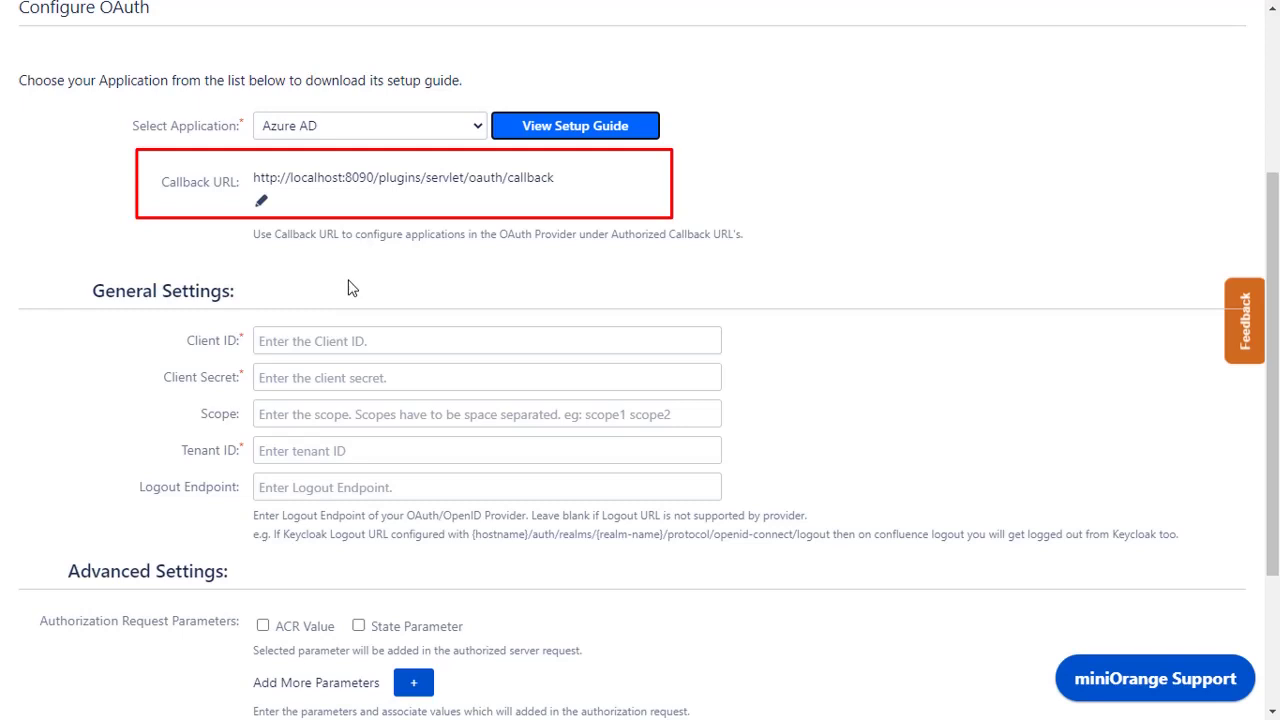
{"action": "left_click", "coordinate": [391, 180]}
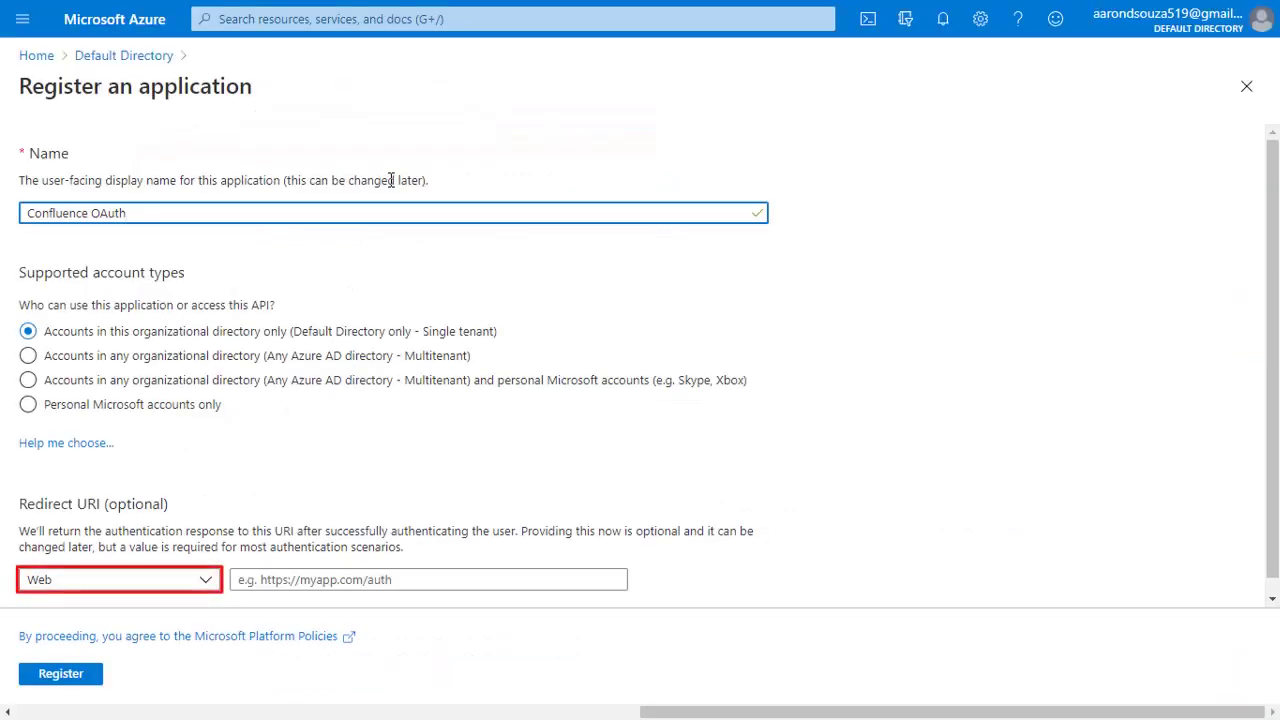
{"action": "left_click", "coordinate": [370, 580]}
{"action": "key", "text": "ctrl+v"}
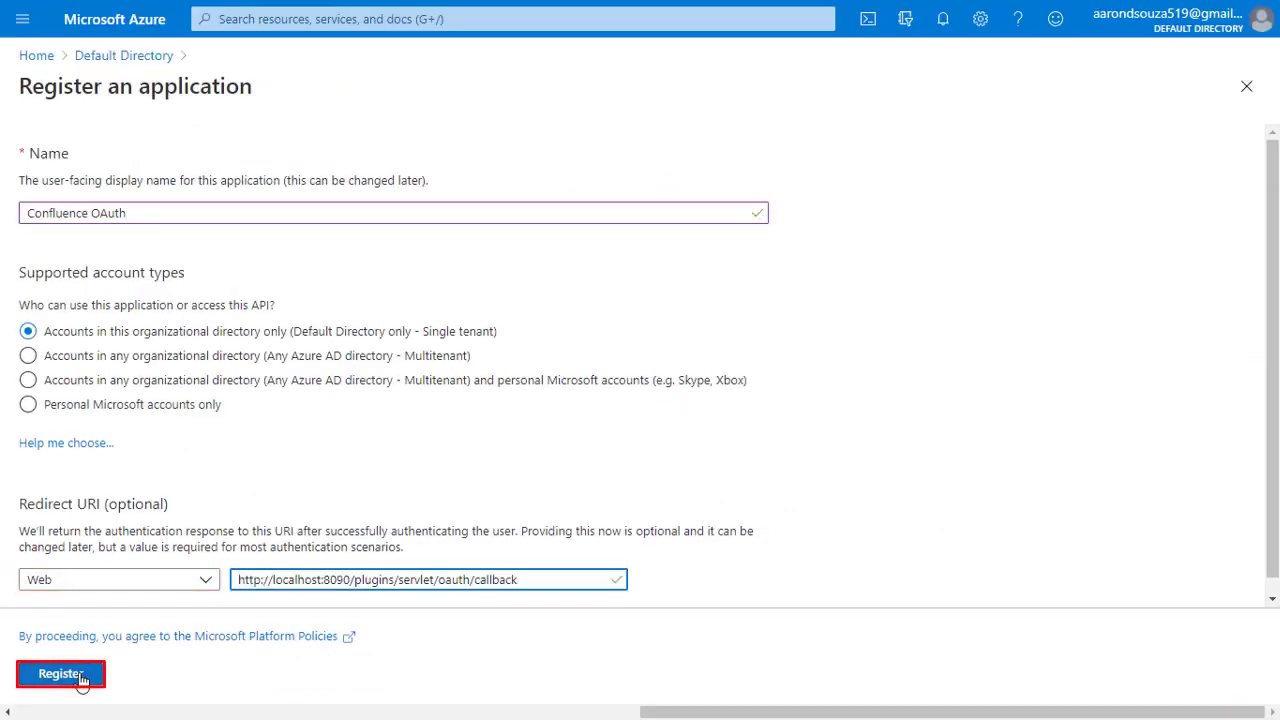
{"action": "left_click", "coordinate": [60, 674]}
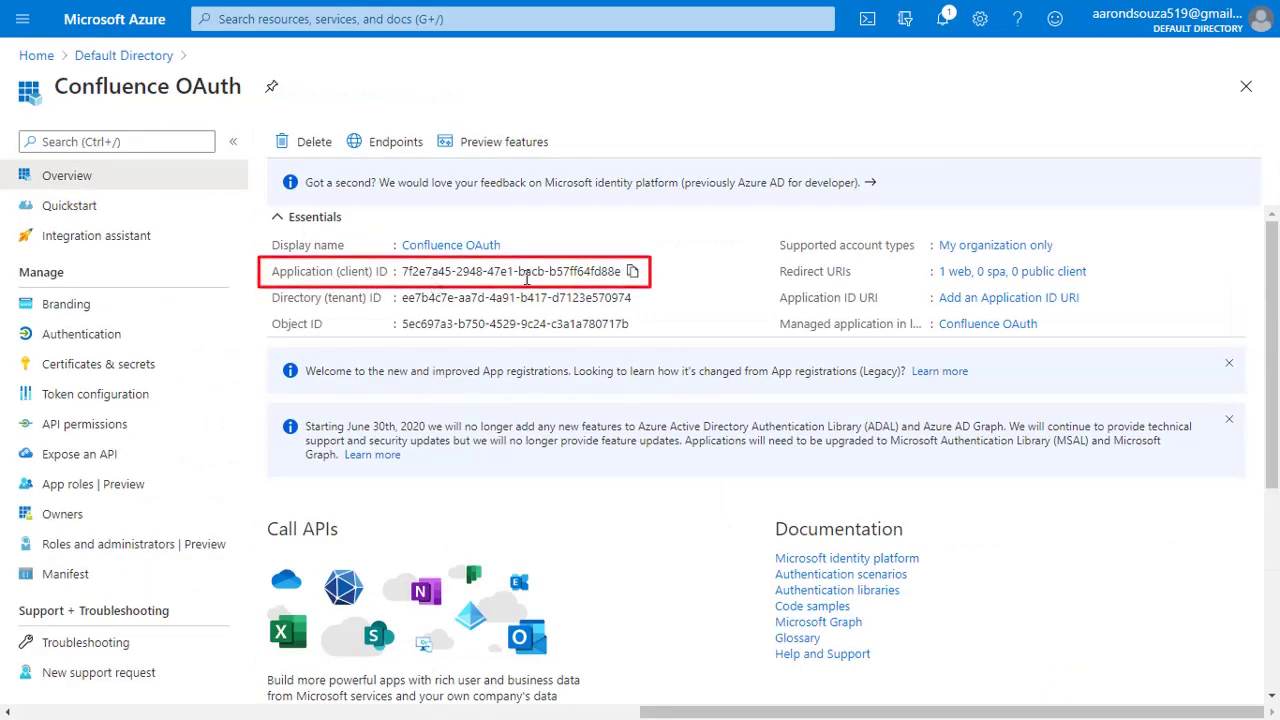
- Copy the Azure app's client ID and tenant ID into Confluence's Client ID and Tenant ID fields
{"action": "left_click", "coordinate": [632, 272]}
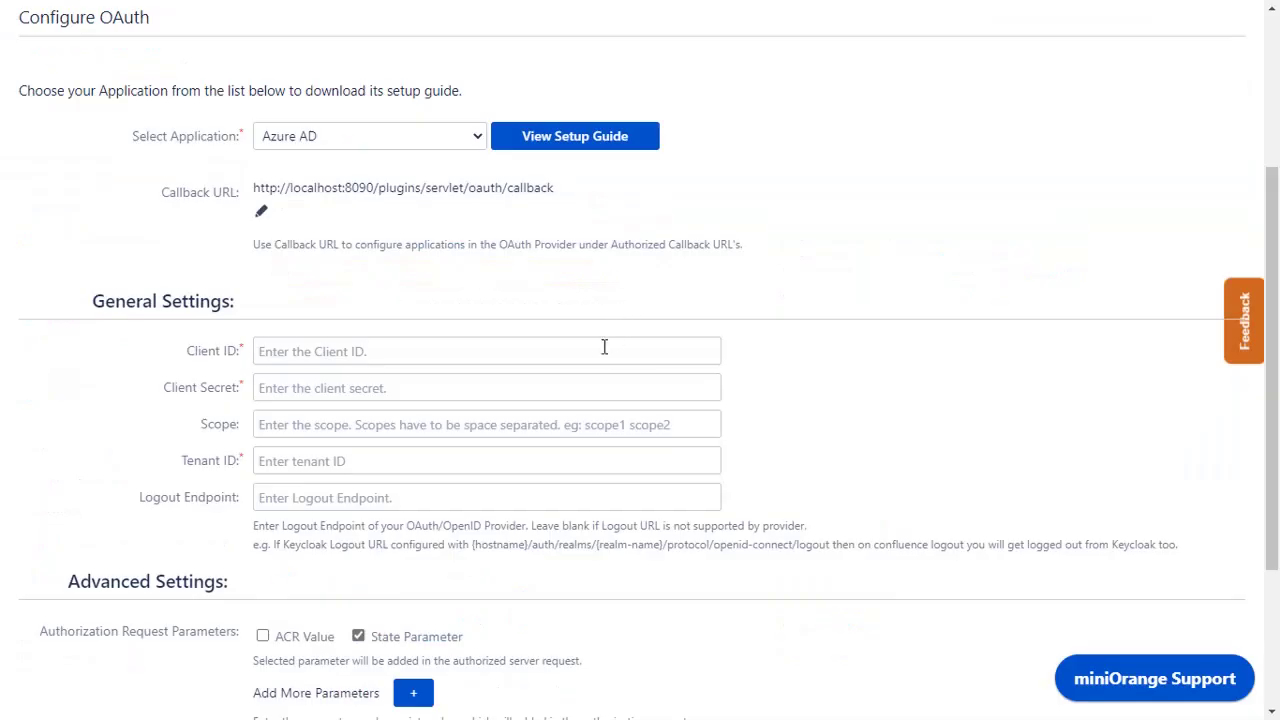
{"action": "left_click", "coordinate": [602, 352]}
{"action": "key", "text": "ctrl+v"}
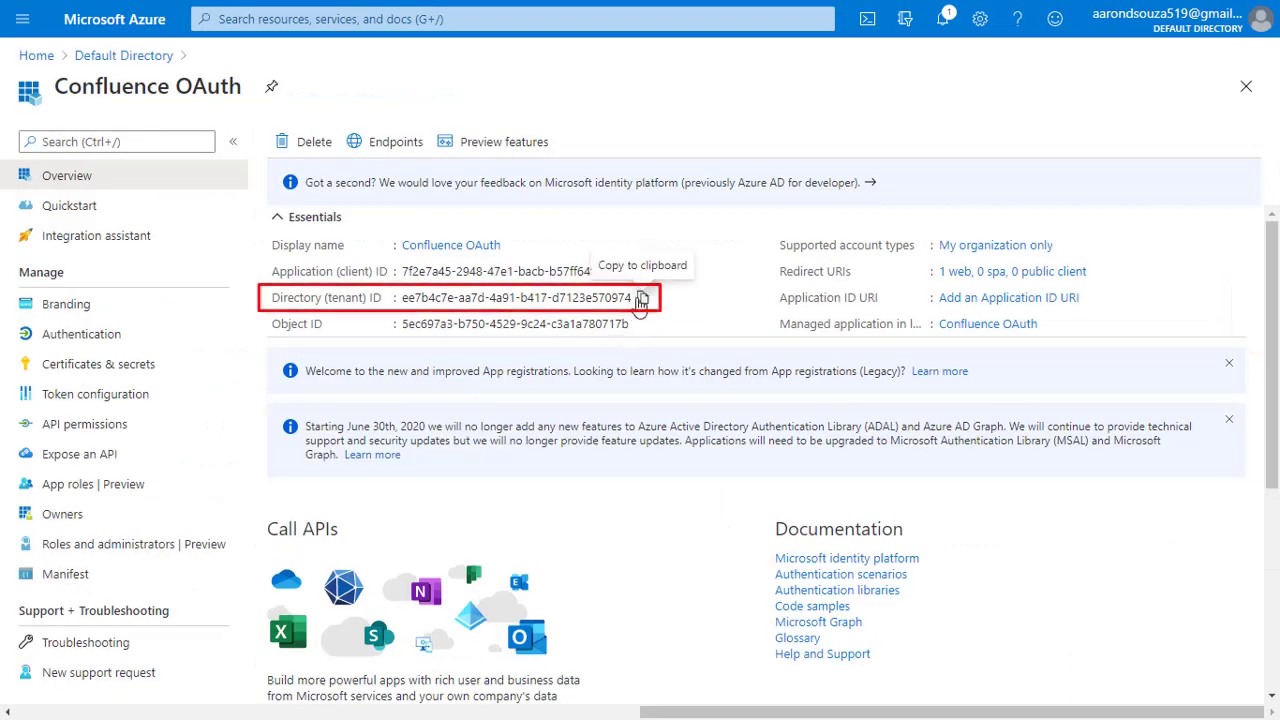
{"action": "left_click", "coordinate": [642, 299]}
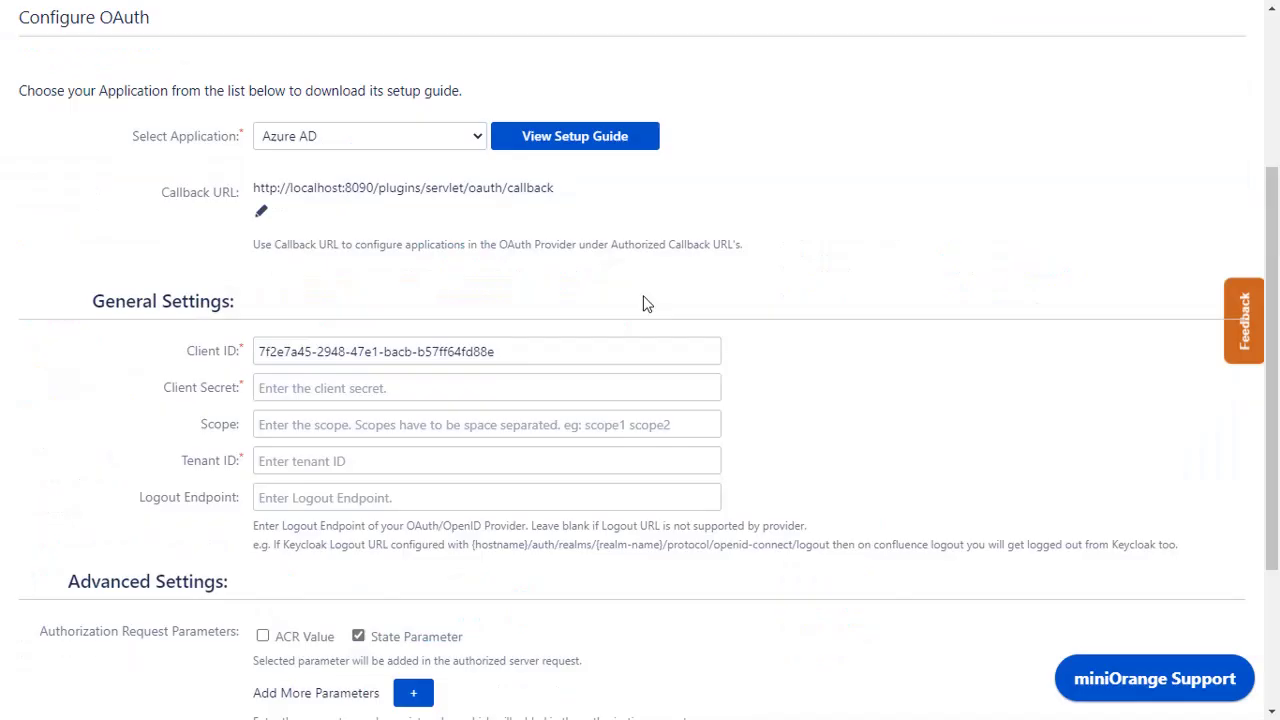
{"action": "left_click", "coordinate": [618, 462]}
{"action": "key", "text": "ctrl+v"}
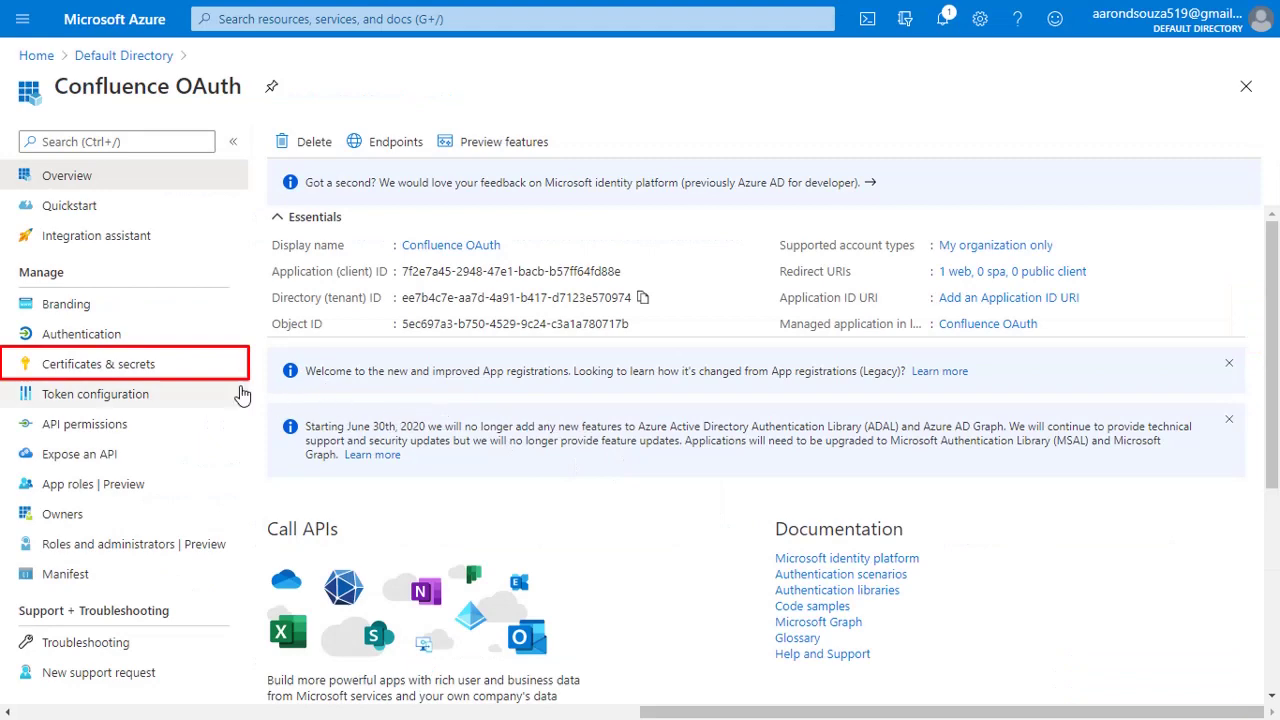
- Create an Azure client secret named 'Secret Key' and copy its value for Confluence's Client Secret field
{"action": "left_click", "coordinate": [203, 379]}
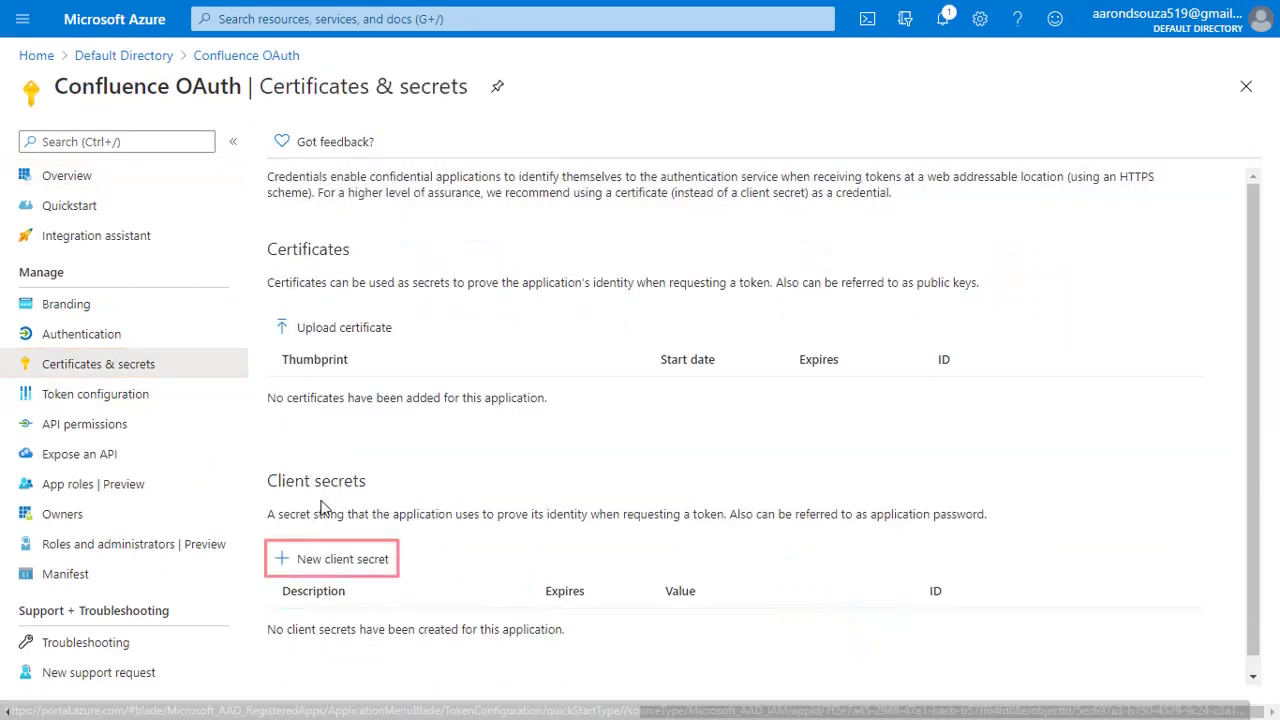
{"action": "left_click", "coordinate": [343, 558]}
{"action": "type", "text": "Secret Key"}
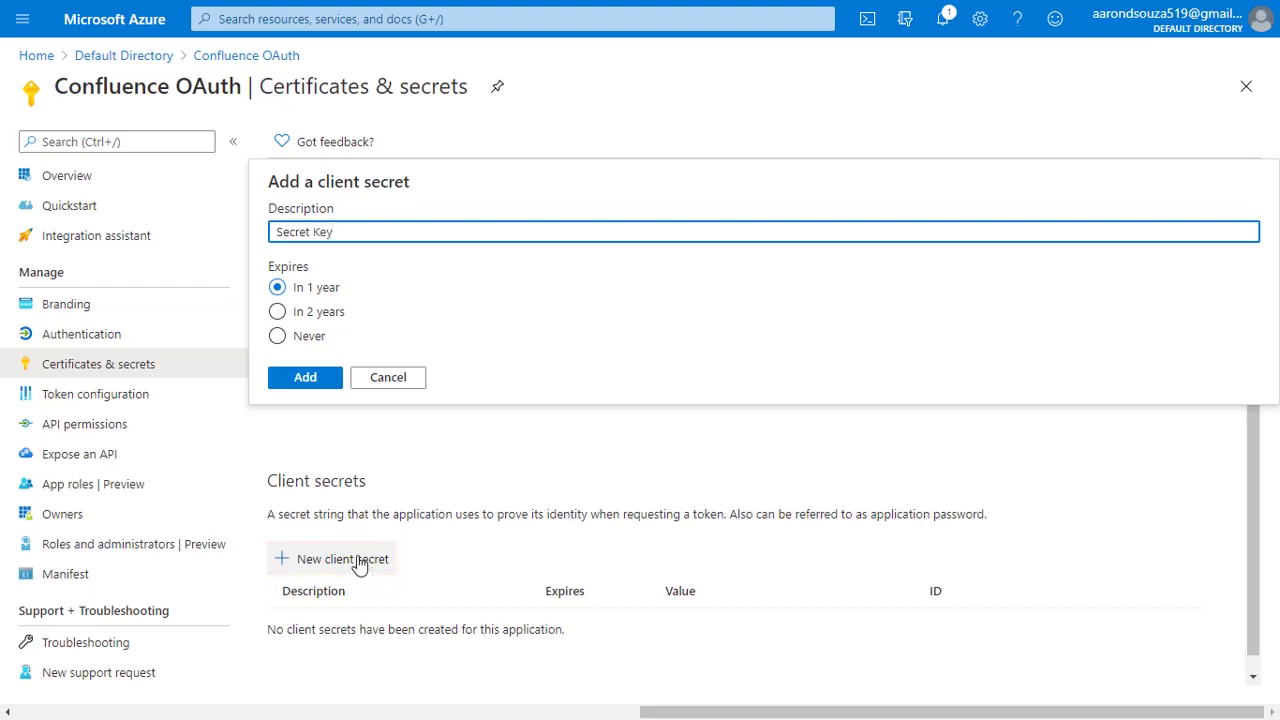
{"action": "left_click", "coordinate": [323, 384]}
{"action": "scroll", "coordinate": [323, 388], "scroll_direction": "down", "scroll_amount": 1}
{"action": "left_click", "coordinate": [903, 597]}
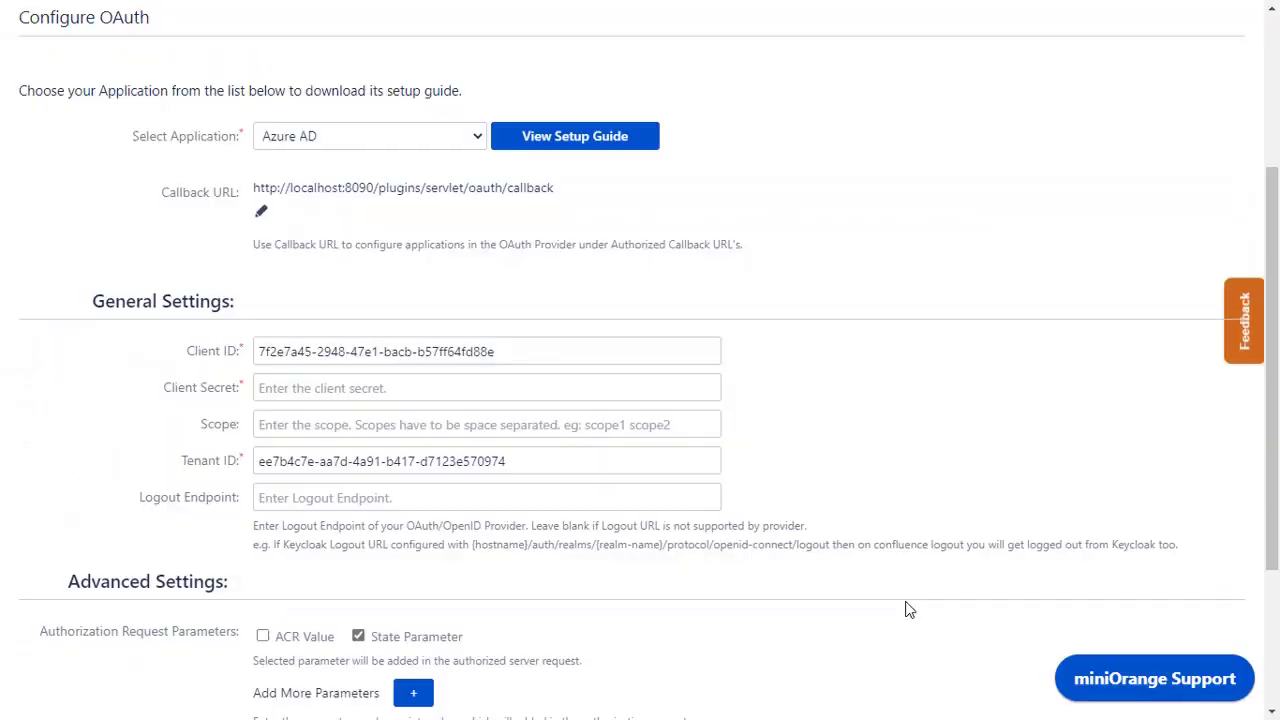
{"action": "left_click", "coordinate": [608, 390]}
- Paste the client secret, set the scope to 'User.Read Directory.read.all', and save the OAuth settings
{"action": "key", "text": "ctrl+v"}
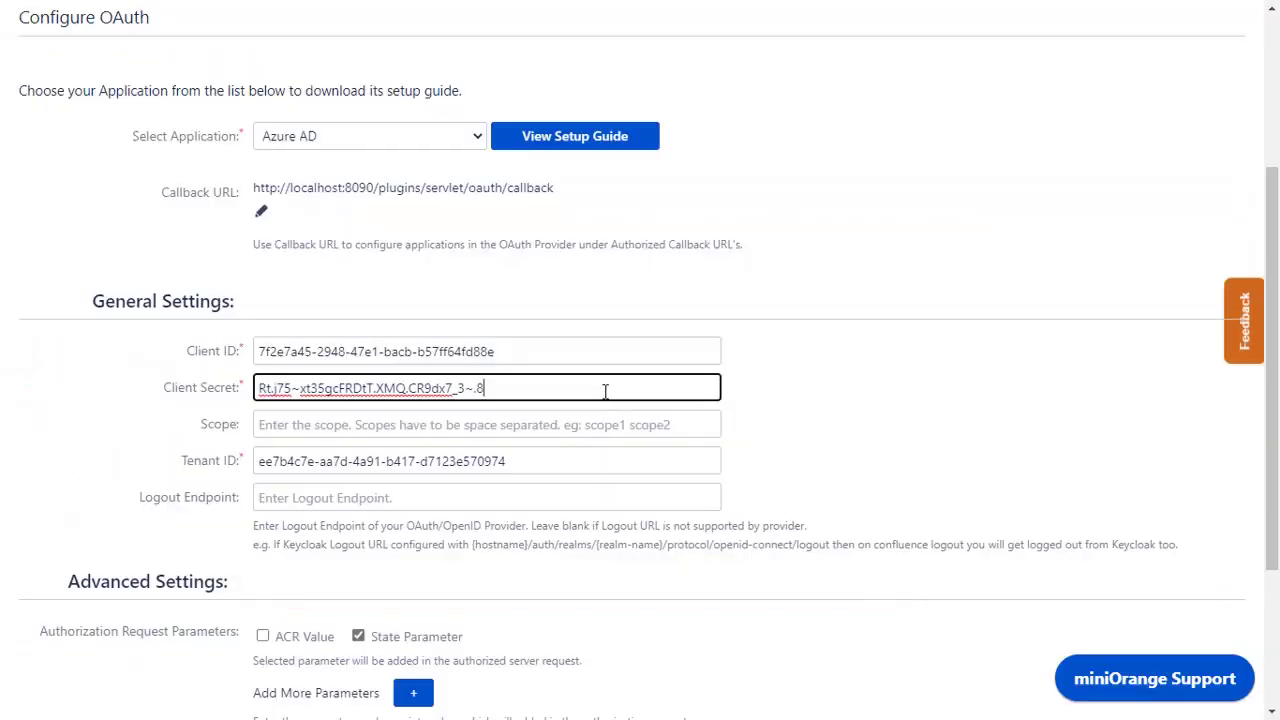
{"action": "left_click", "coordinate": [607, 429]}
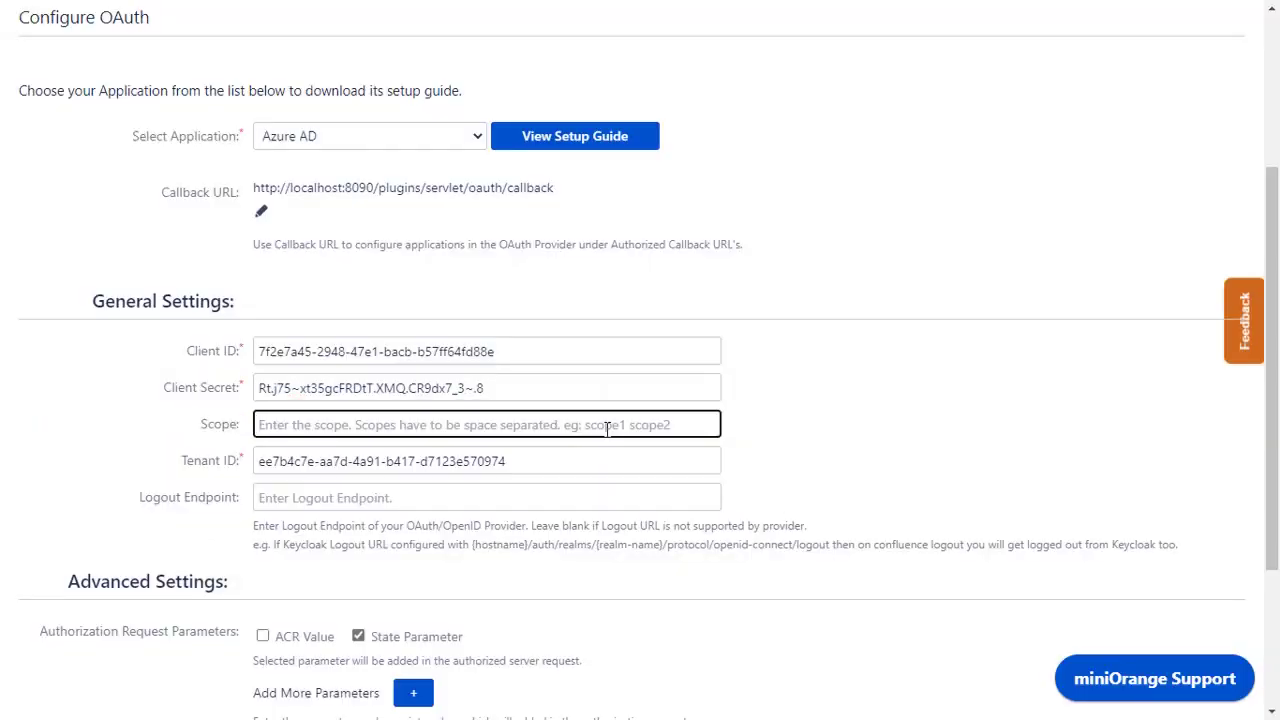
{"action": "type", "text": "User.Read"}
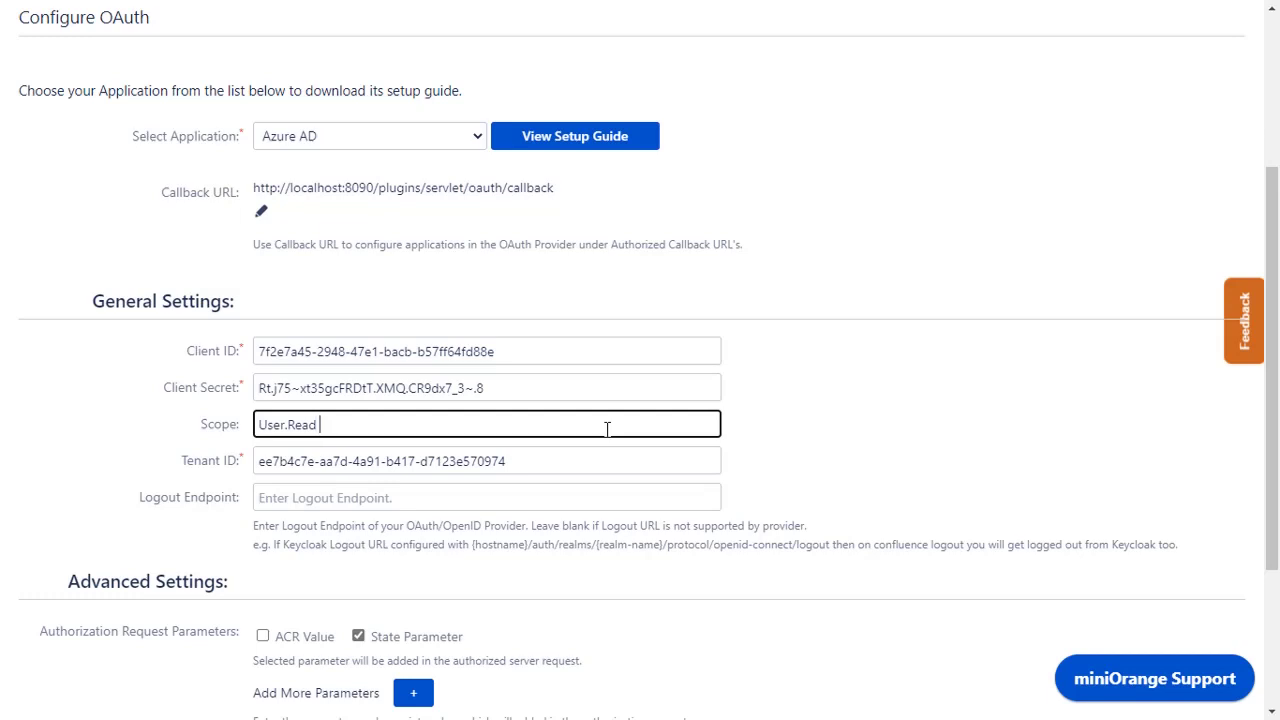
{"action": "type", "text": " Directory.read.all"}
{"action": "left_click", "coordinate": [608, 442]}
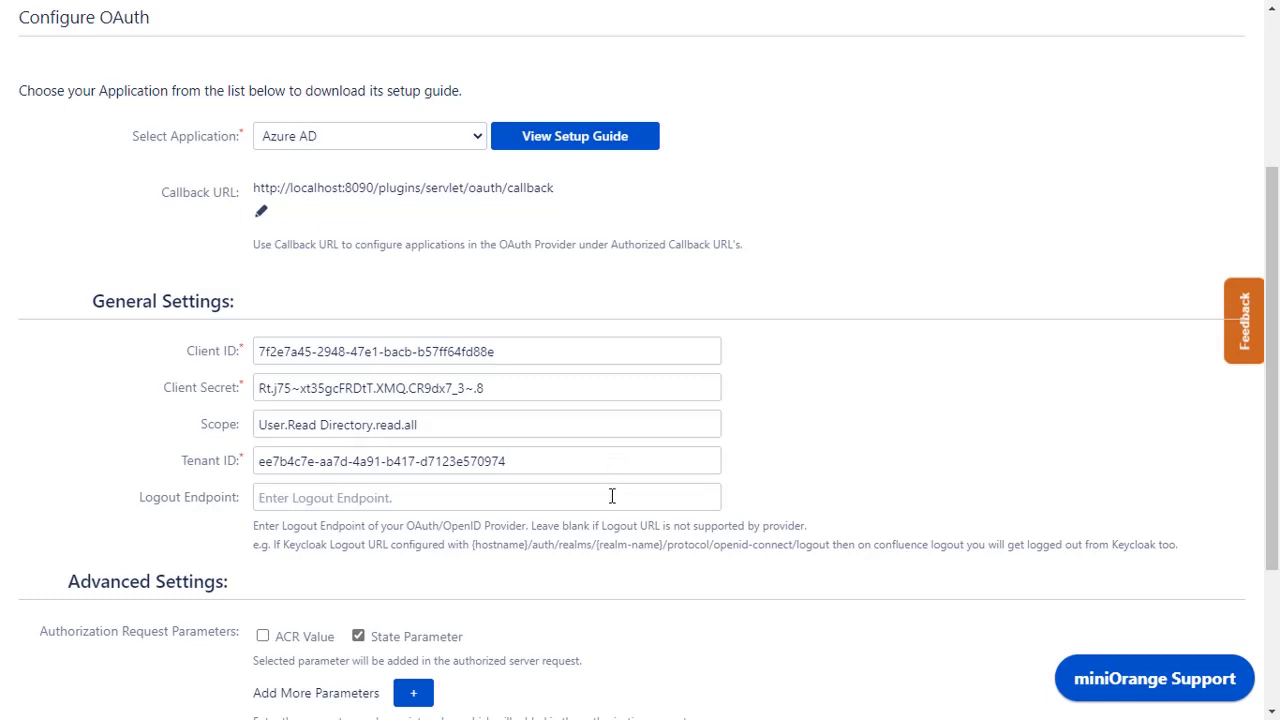
{"action": "scroll", "coordinate": [611, 494], "scroll_direction": "down", "scroll_amount": 3}
{"action": "left_click", "coordinate": [340, 540]}
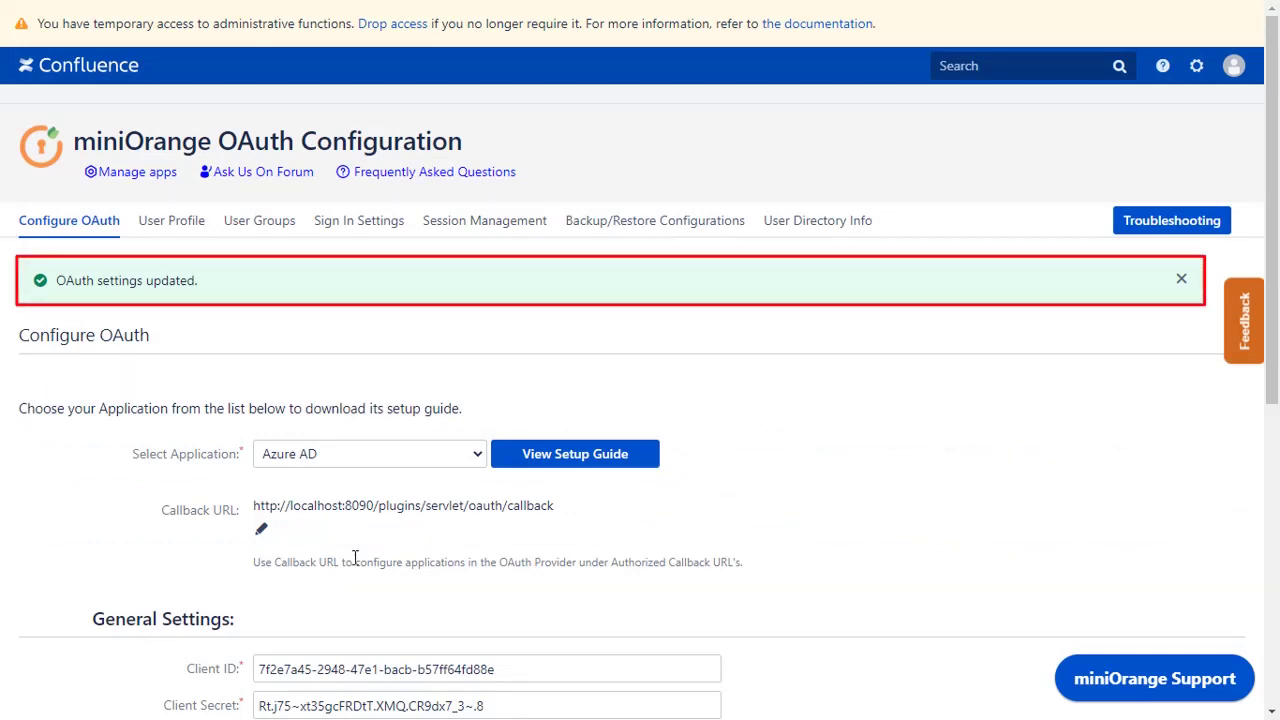
- Run Test Configuration and review the returned user and group attributes in the success popup
{"action": "scroll", "coordinate": [411, 615], "scroll_direction": "down", "scroll_amount": 6}
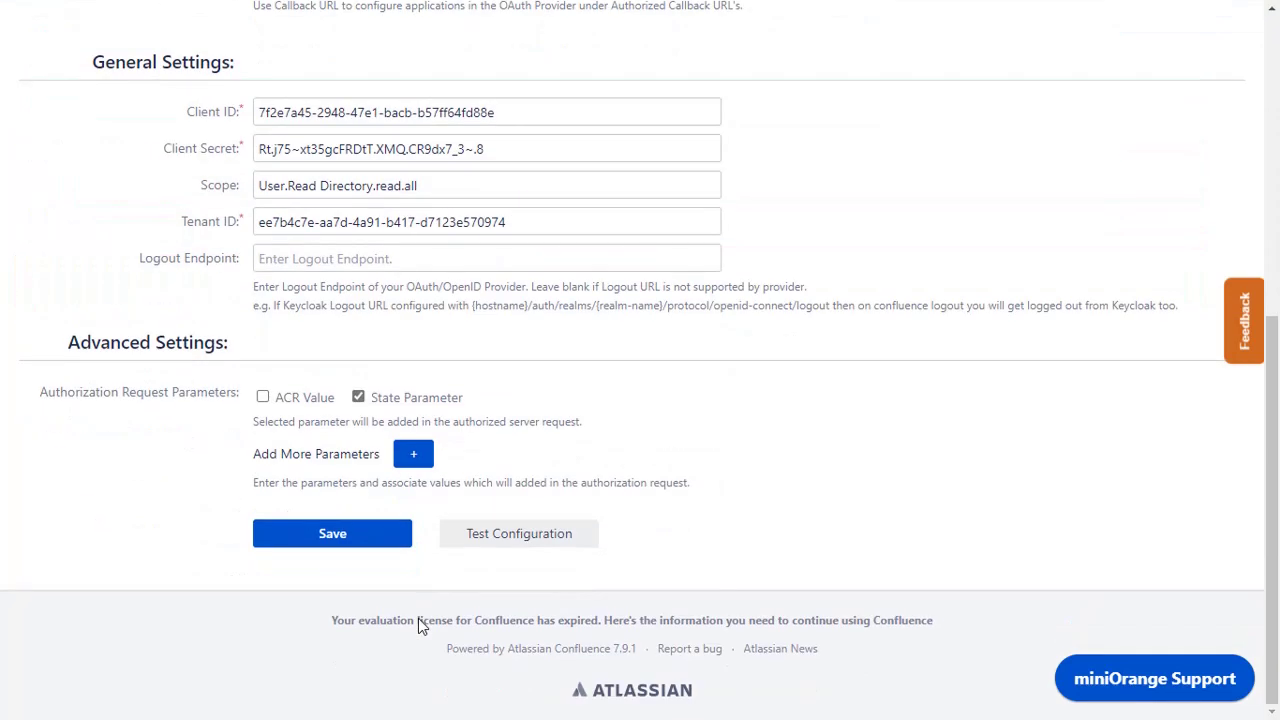
{"action": "left_click", "coordinate": [489, 533]}
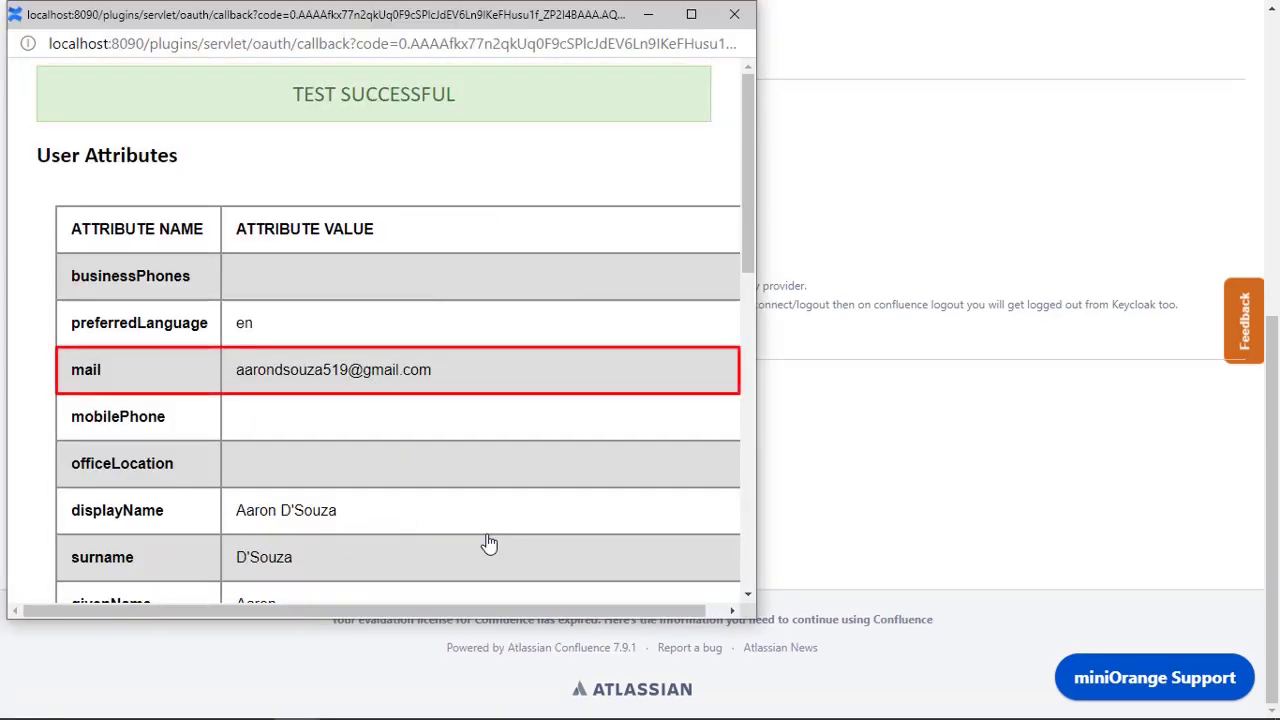
{"action": "left_click_drag", "start_coordinate": [749, 256], "coordinate": [757, 563]}
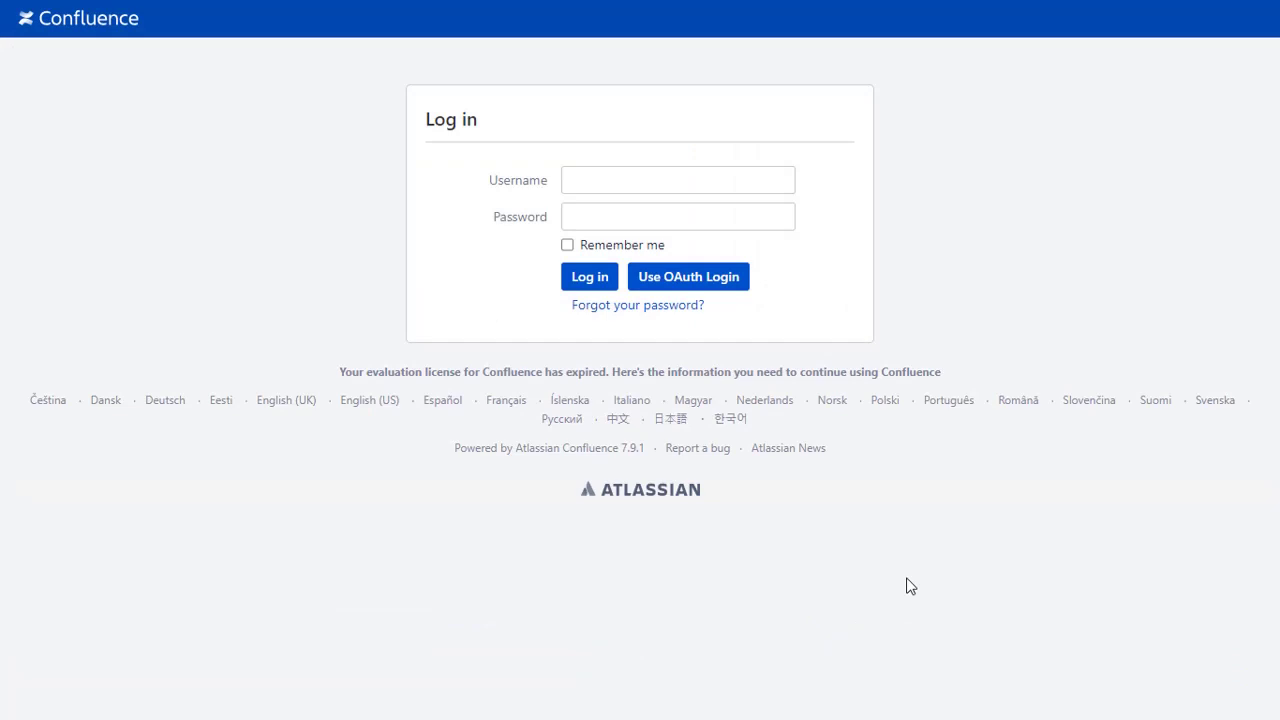
- Log in via OAuth with the Microsoft account email and password, then open the profile from the avatar menu
{"action": "left_click", "coordinate": [724, 288]}
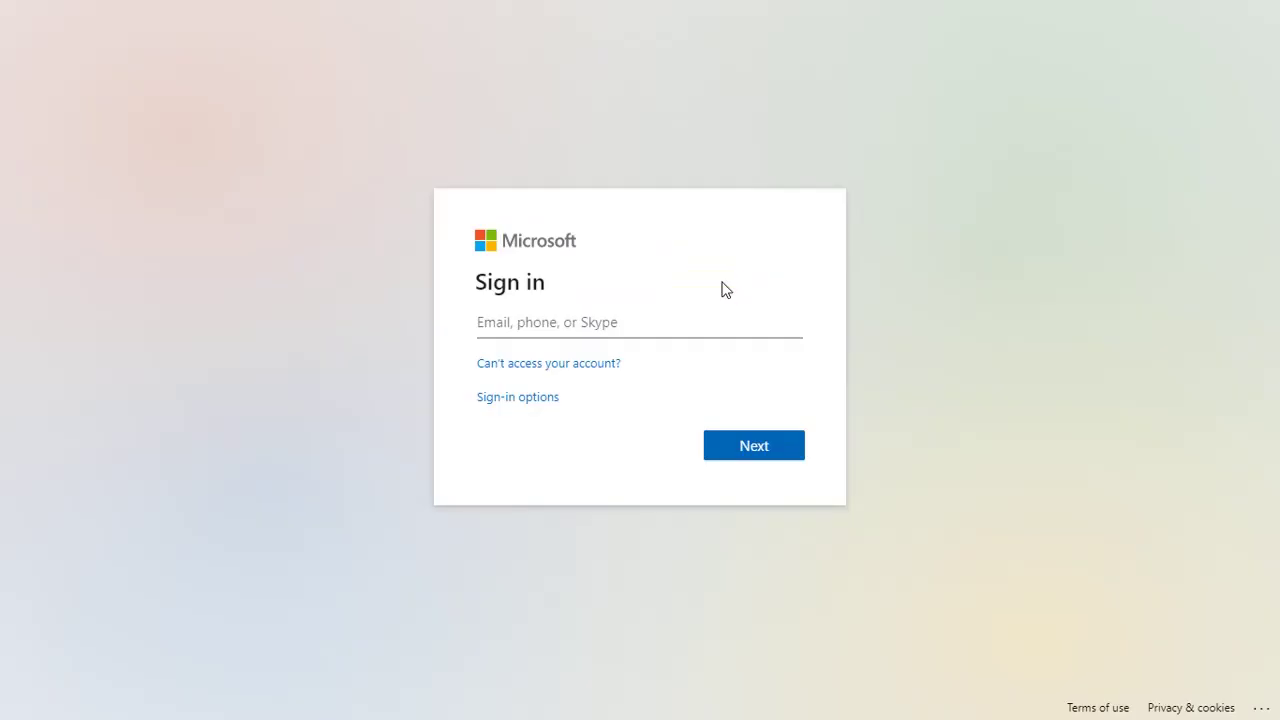
{"action": "left_click", "coordinate": [700, 320]}
{"action": "left_click", "coordinate": [762, 452]}
{"action": "type", "text": "••••••••••••"}
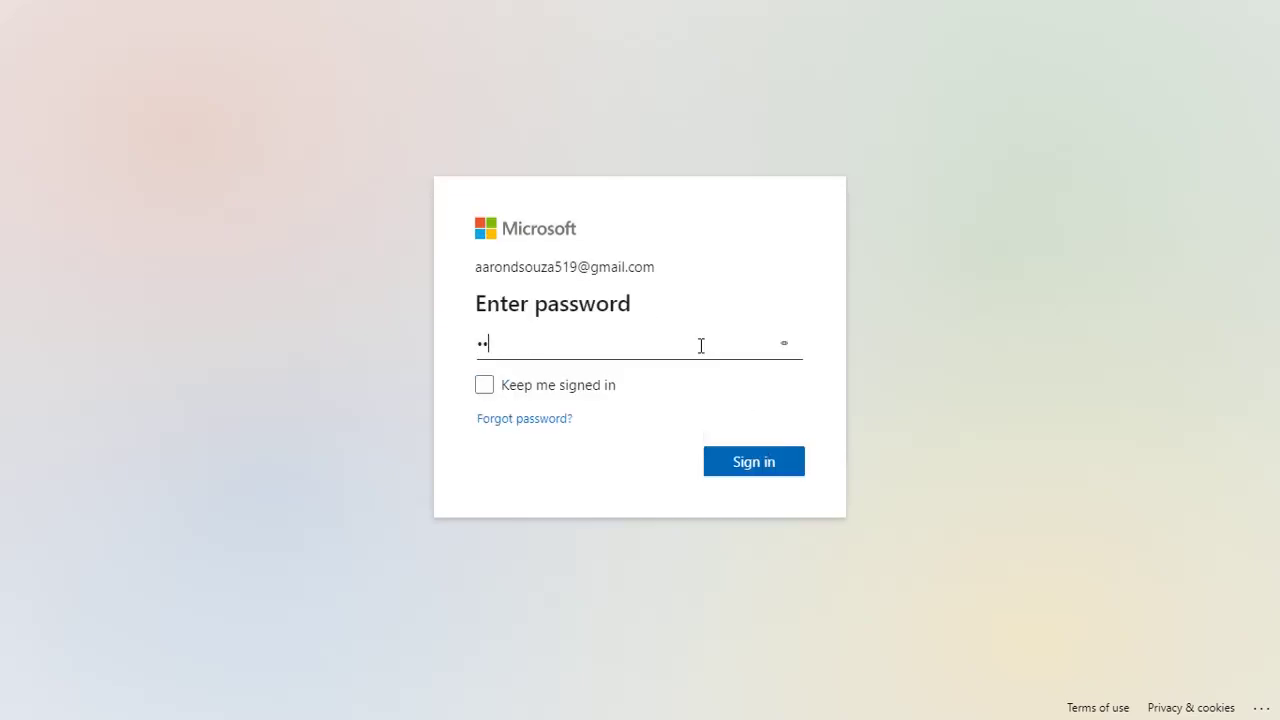
{"action": "left_click", "coordinate": [773, 465]}
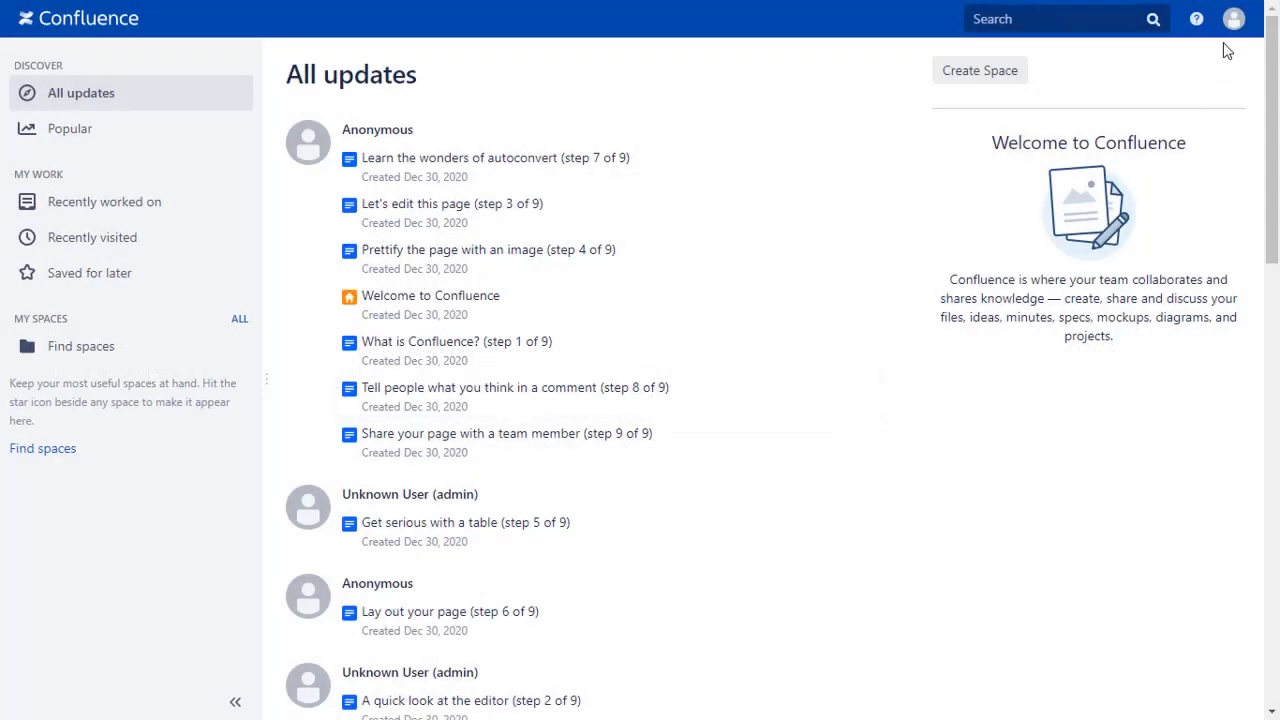
{"action": "left_click", "coordinate": [1234, 22]}
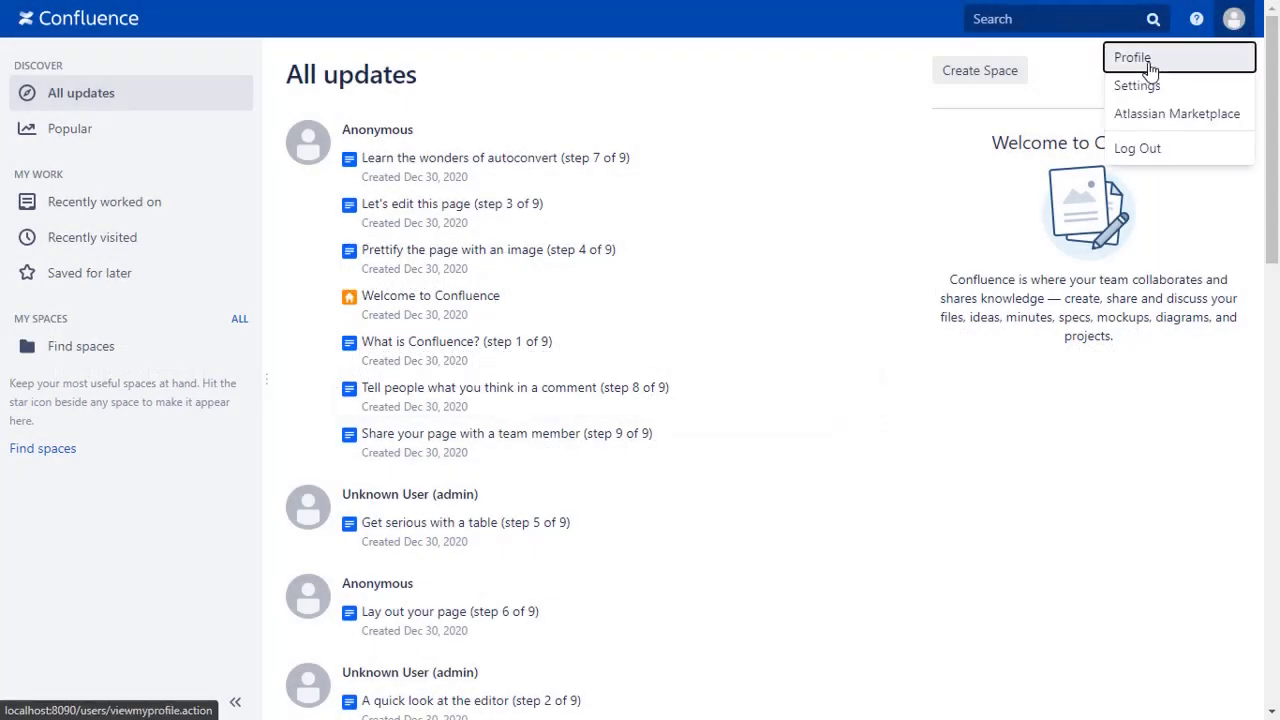
{"action": "left_click", "coordinate": [1152, 58]}
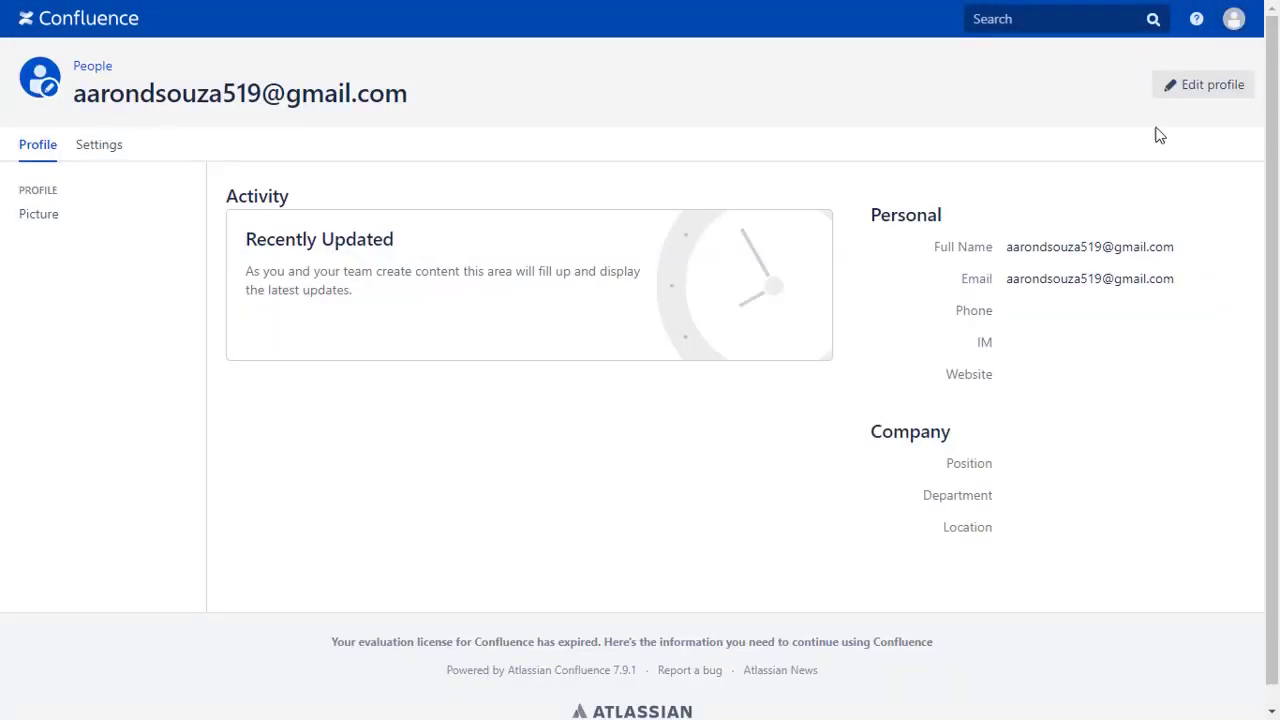